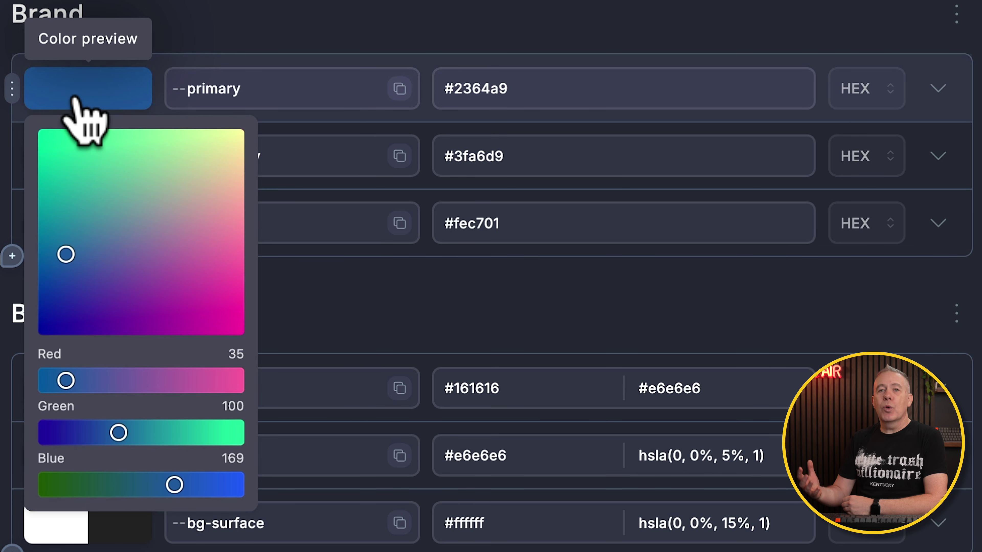
Change the primary brand color's format to HEXA and check the alpha control in its color picker.
left_click(357, 322)
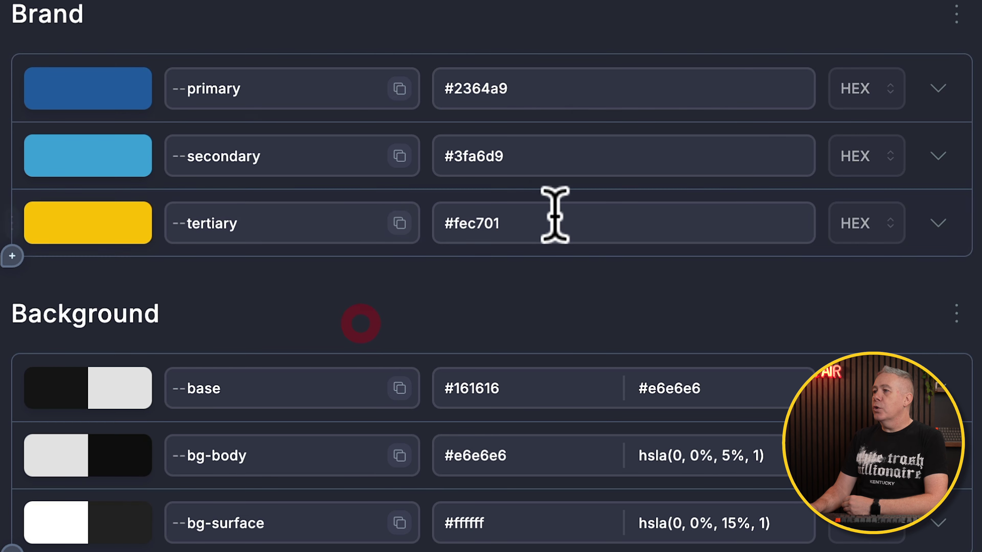
left_click(891, 93)
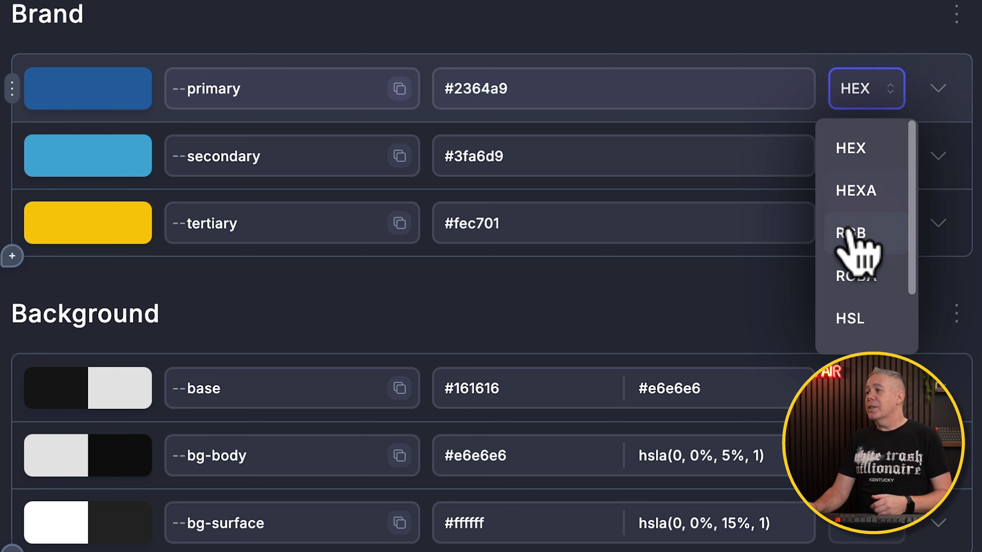
left_click(857, 191)
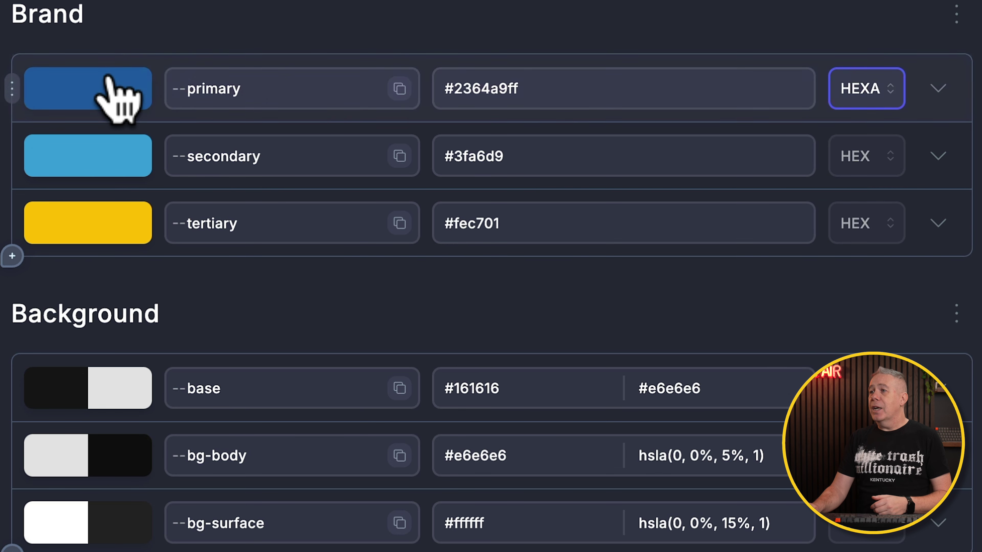
left_click(84, 76)
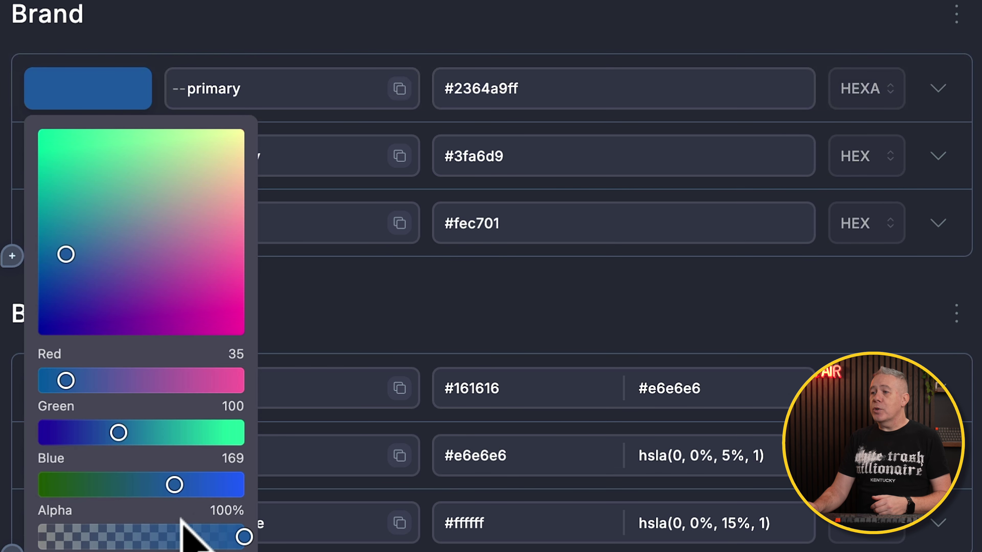
left_click(362, 338)
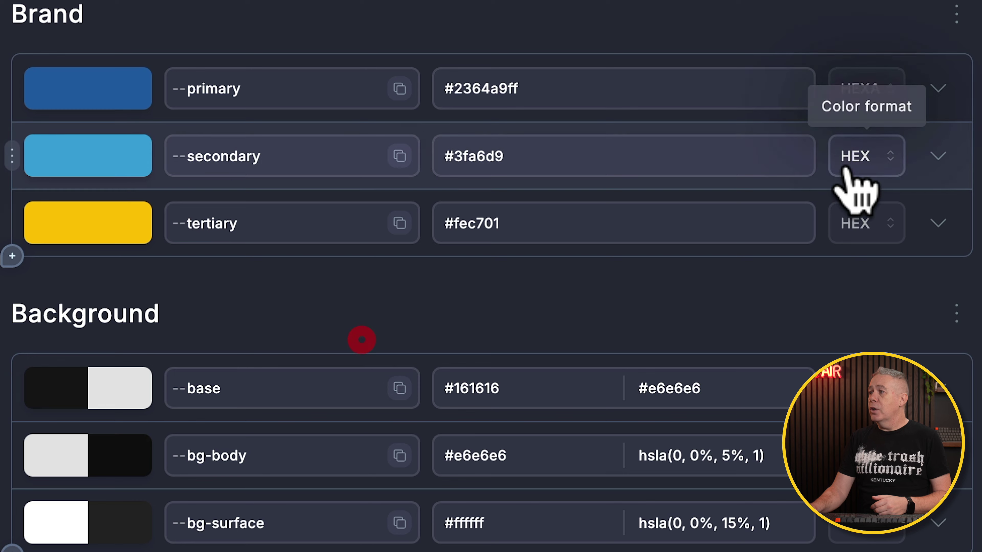
Set the primary brand color's format to RGB.
left_click(887, 94)
left_click(851, 233)
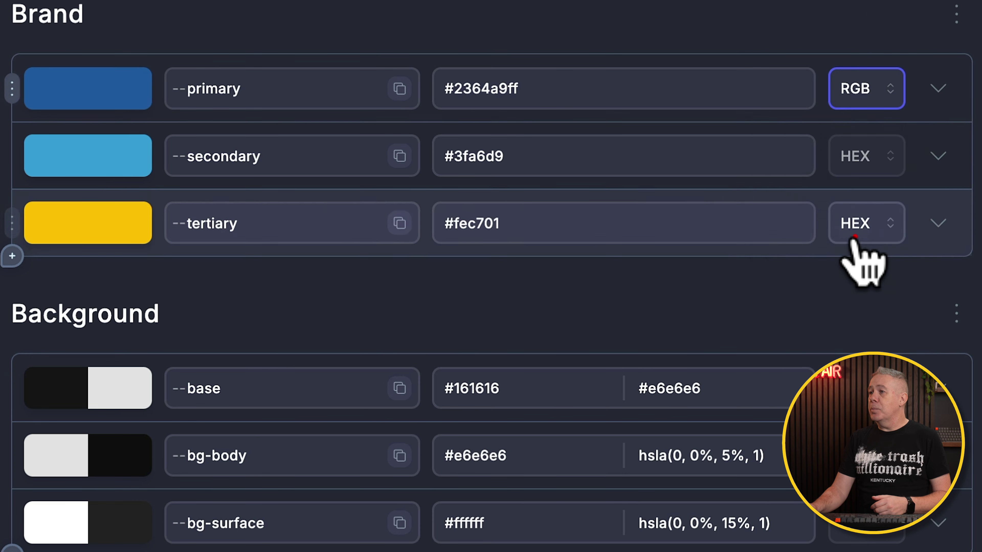
left_click(75, 87)
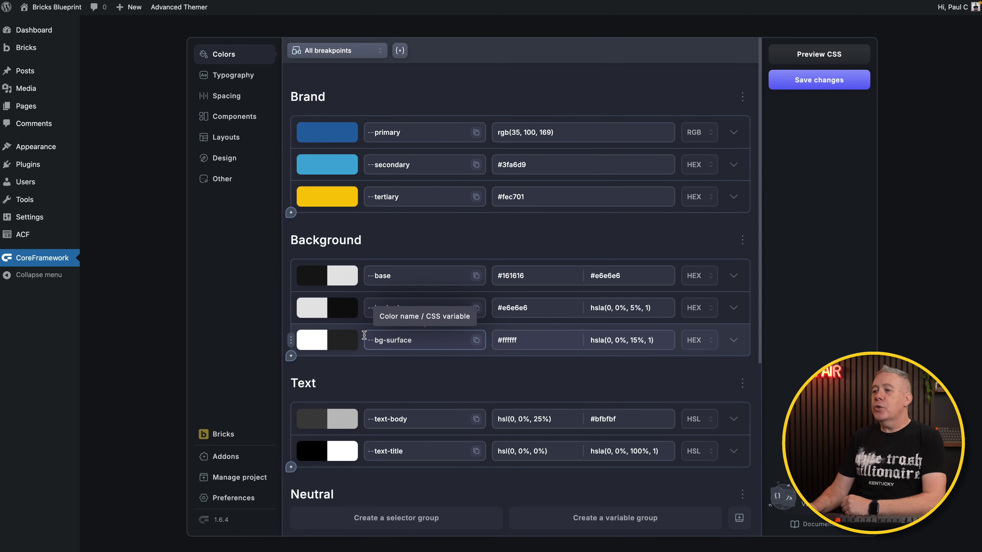
Add a new color to the Status group and delete it again.
scroll(365, 335, "down", 3)
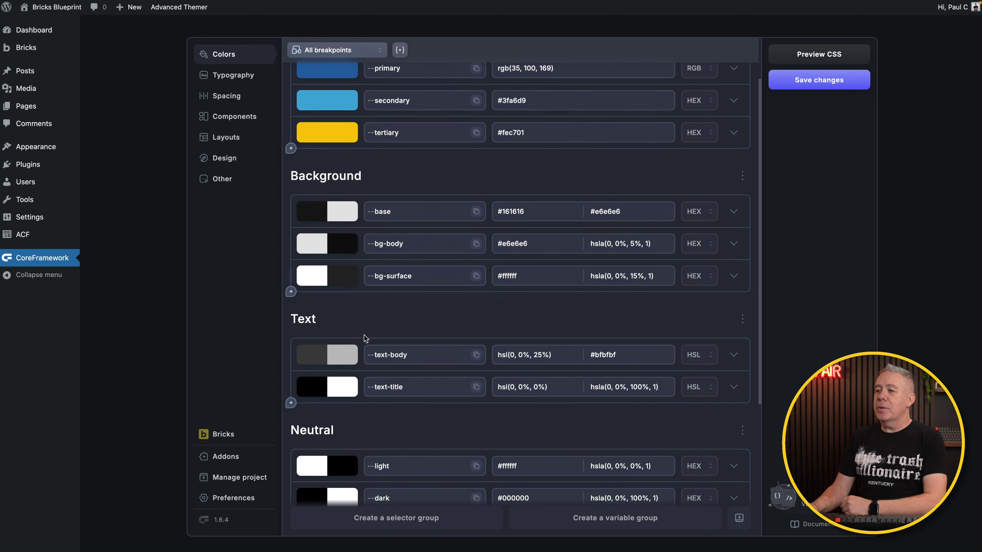
scroll(365, 336, "down", 5)
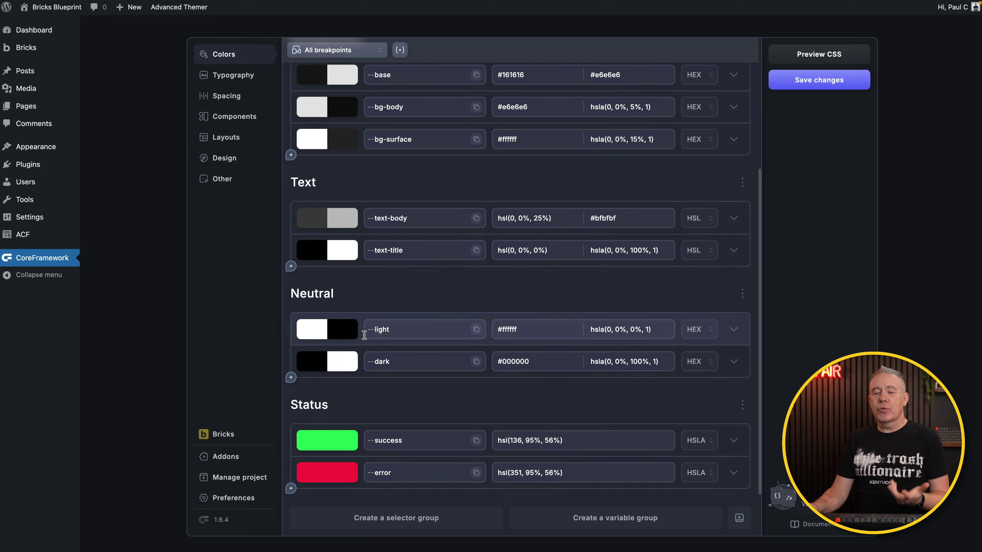
scroll(364, 335, "down", 2)
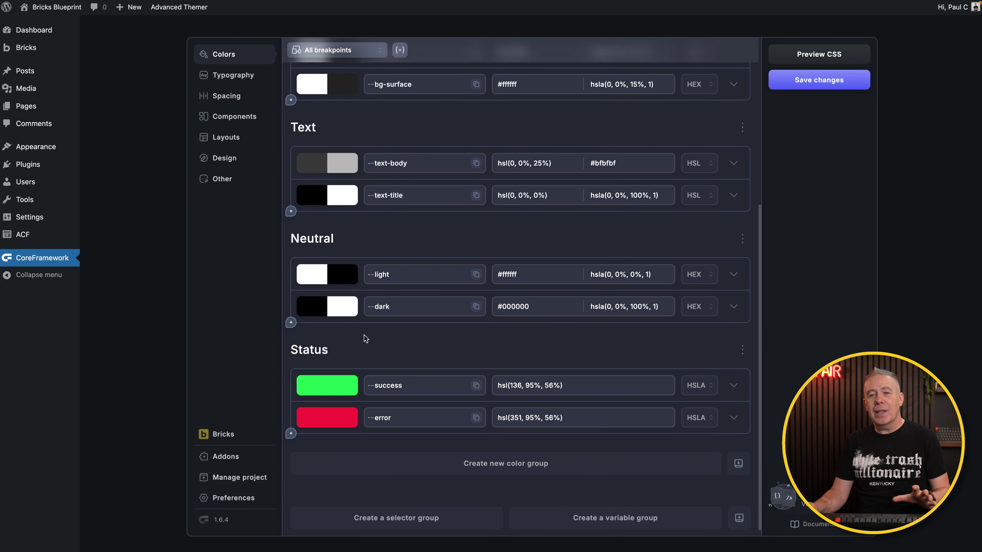
left_click(291, 434)
scroll(291, 424, "down", 2)
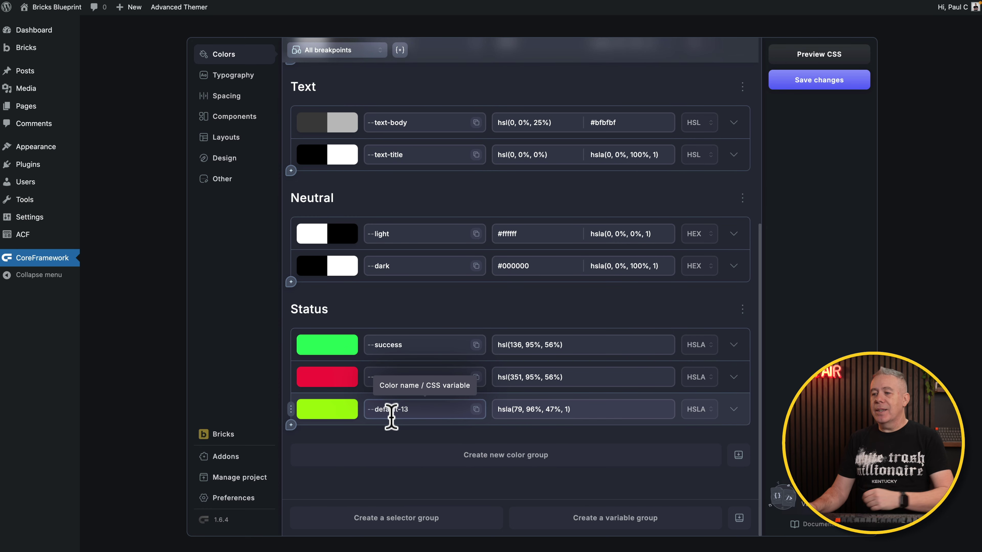
left_click(290, 408)
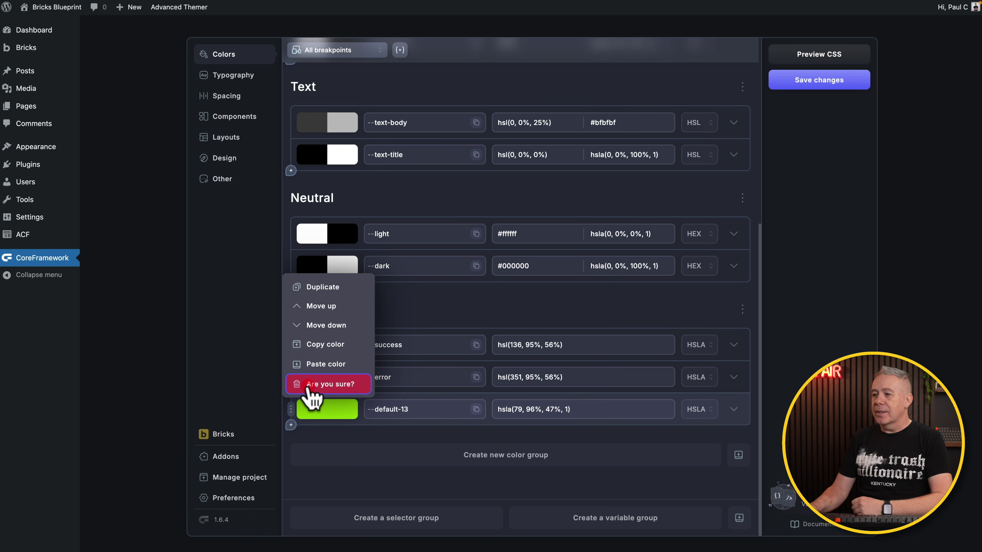
left_click(308, 385)
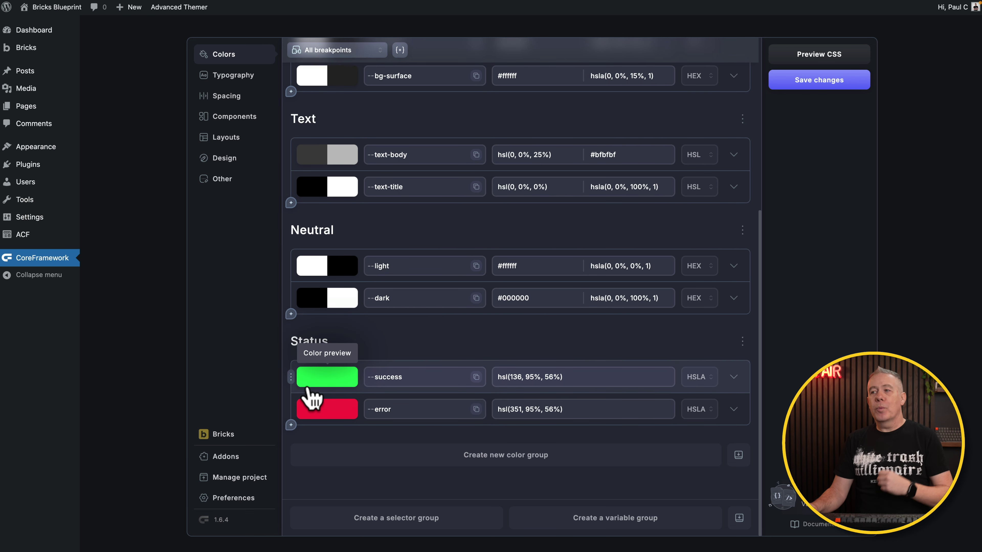
Glance at the Spacing scale and open the Typography settings.
scroll(379, 390, "up", 6)
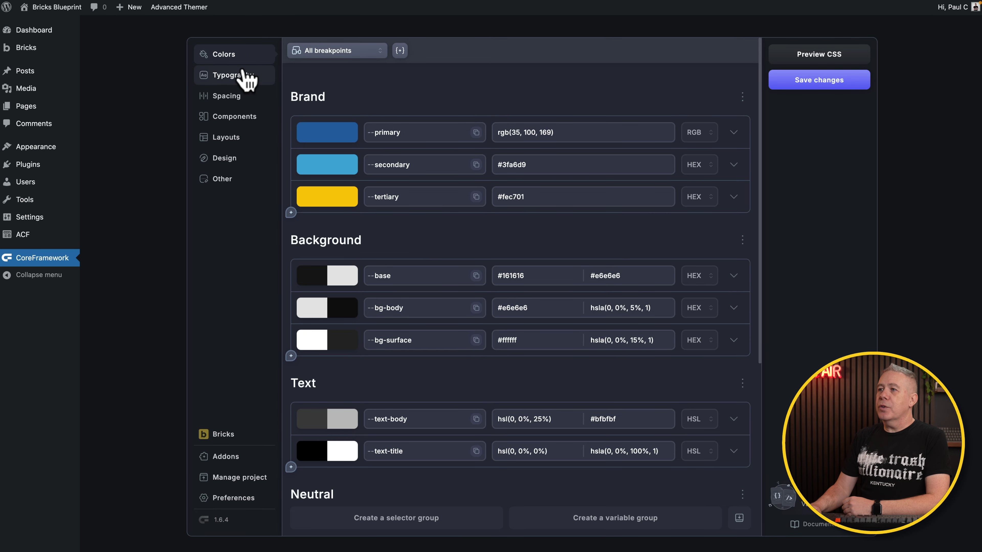
left_click(243, 73)
left_click(238, 94)
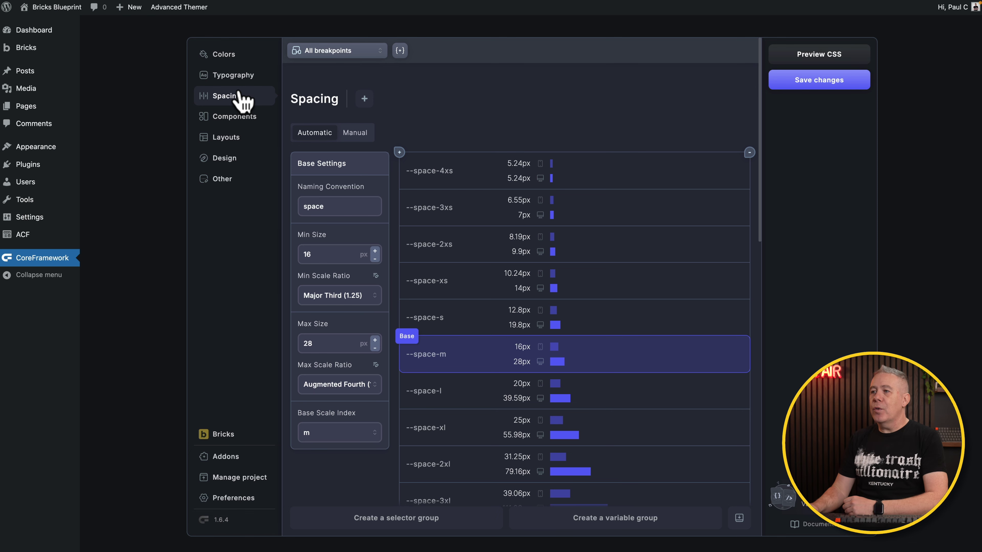
left_click(244, 75)
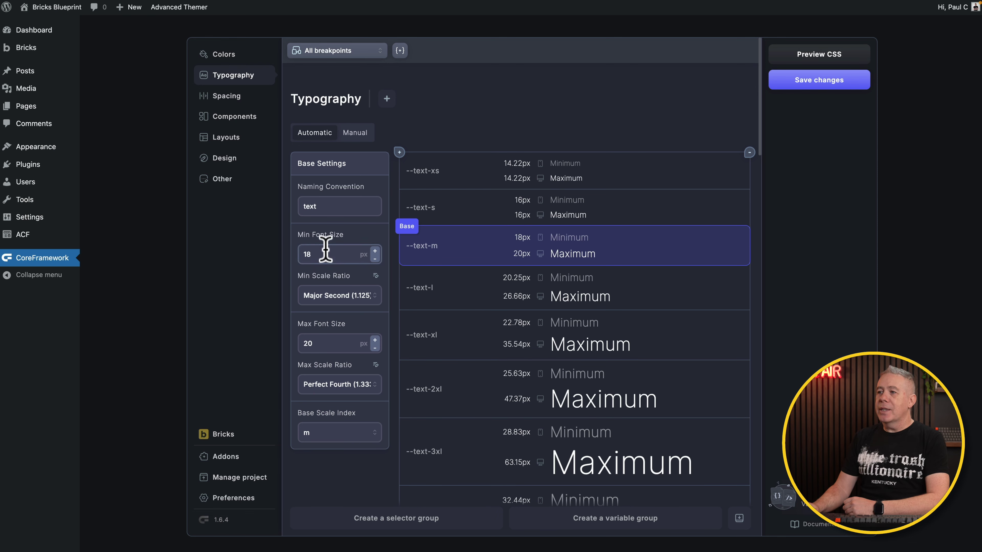
Set the typography scale's minimum font size to 20 px and its maximum font size to 24 px.
left_click_drag(321, 254, 299, 254)
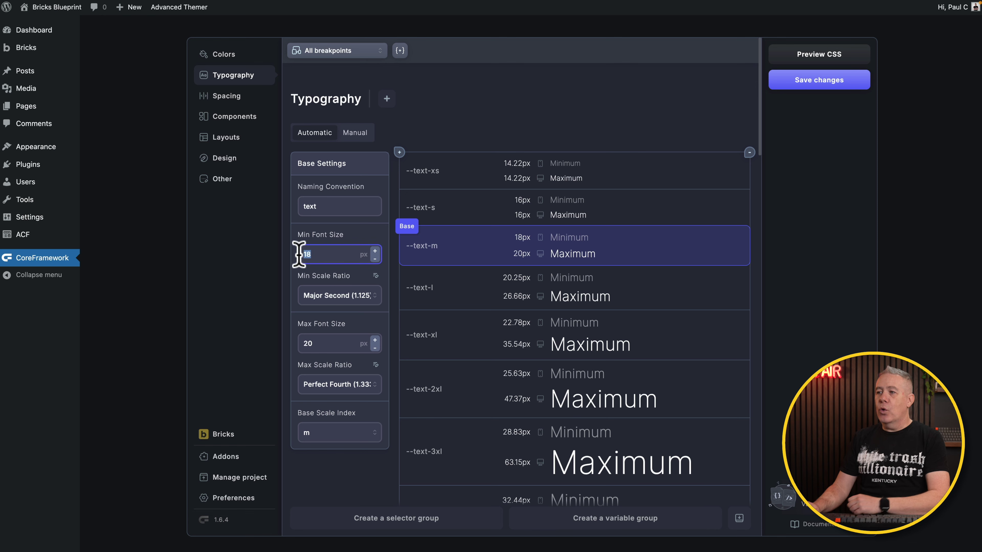
type("20")
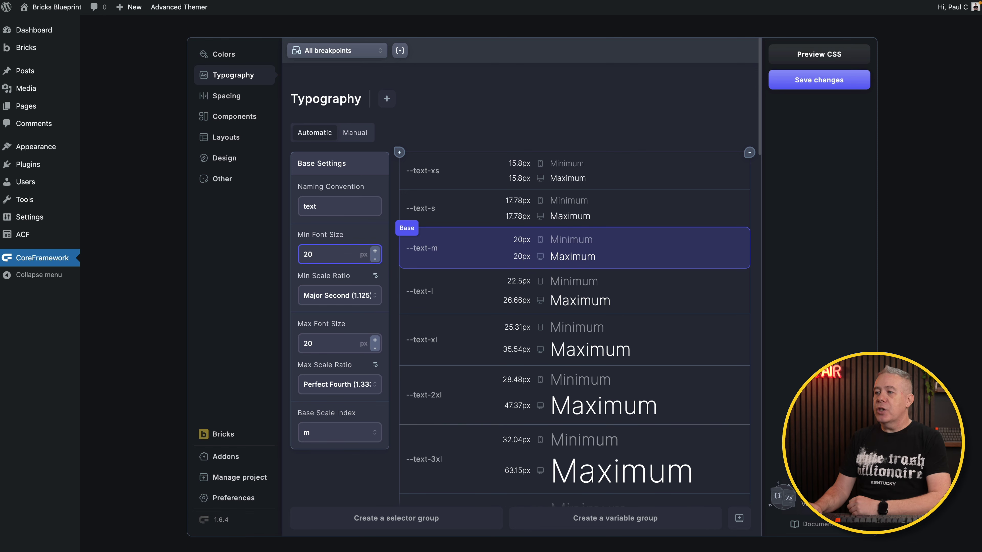
left_click_drag(317, 343, 296, 344)
type("2")
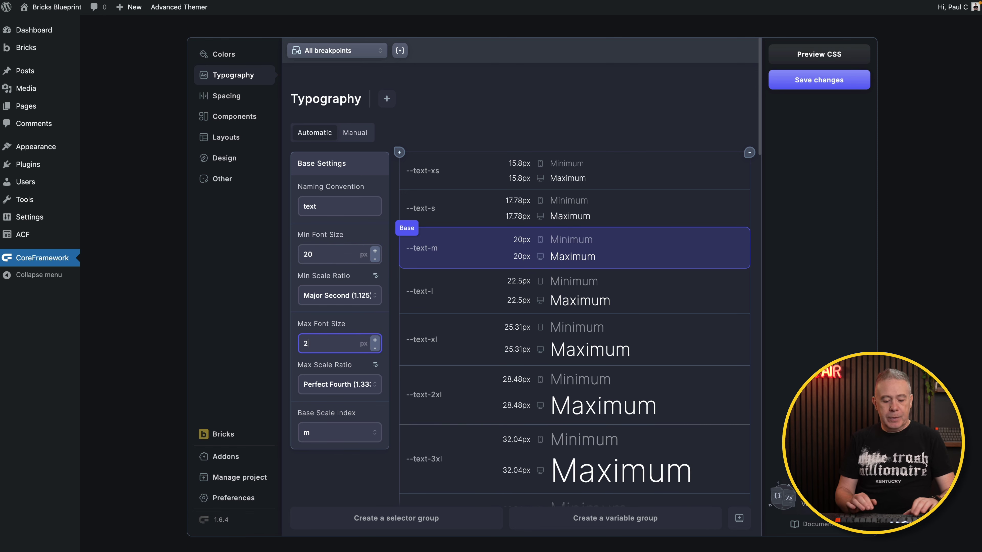
type("4")
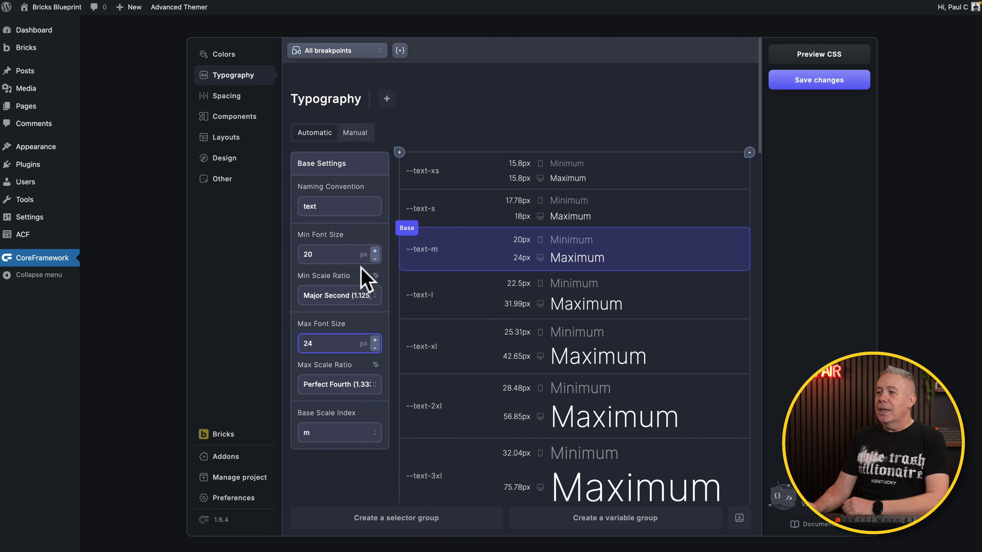
Set the typography minimum scale ratio to Minor Third (1.2) and the minimum font size to 18 px.
left_click(344, 295)
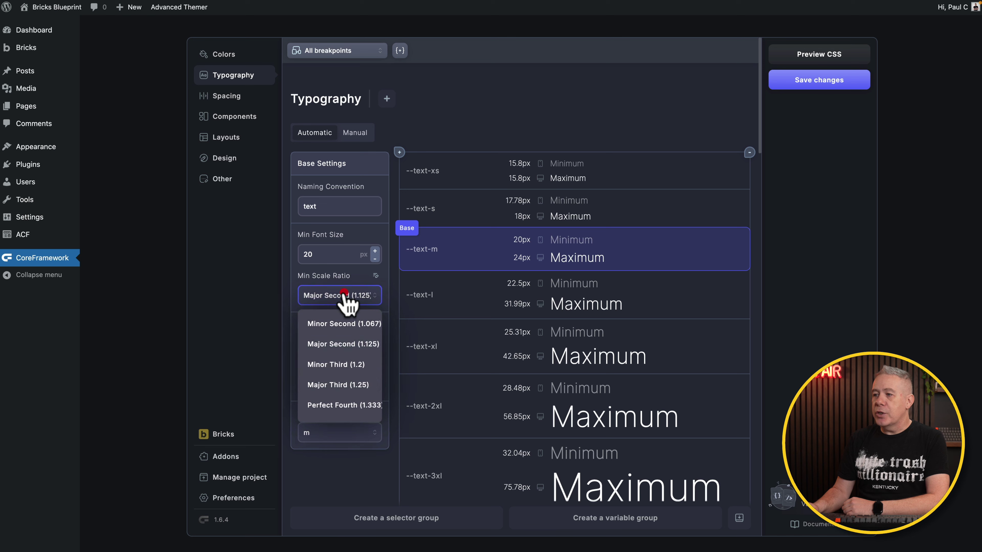
left_click(336, 365)
left_click_drag(323, 254, 294, 259)
type("1")
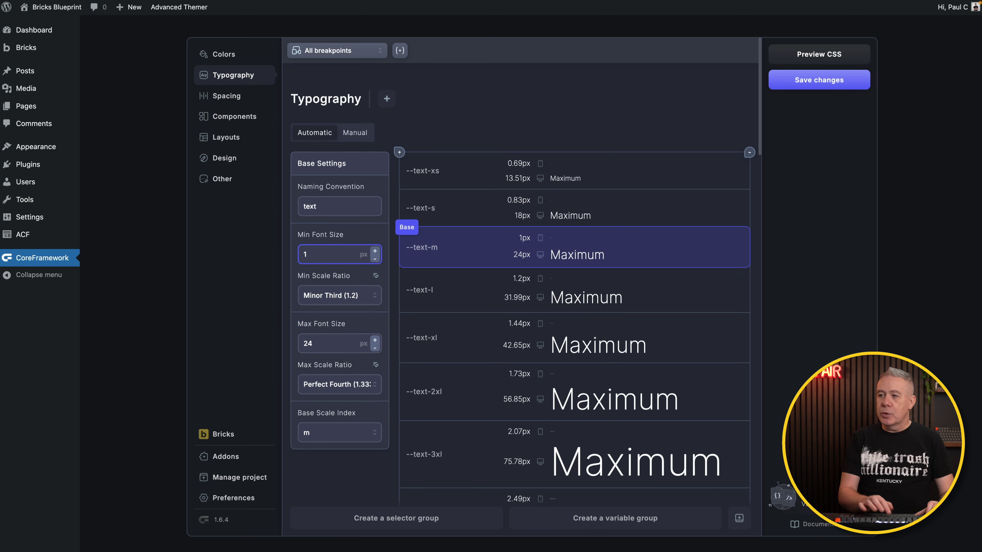
type("8")
Set the typography scale's maximum font size to 20 px.
left_click(325, 343)
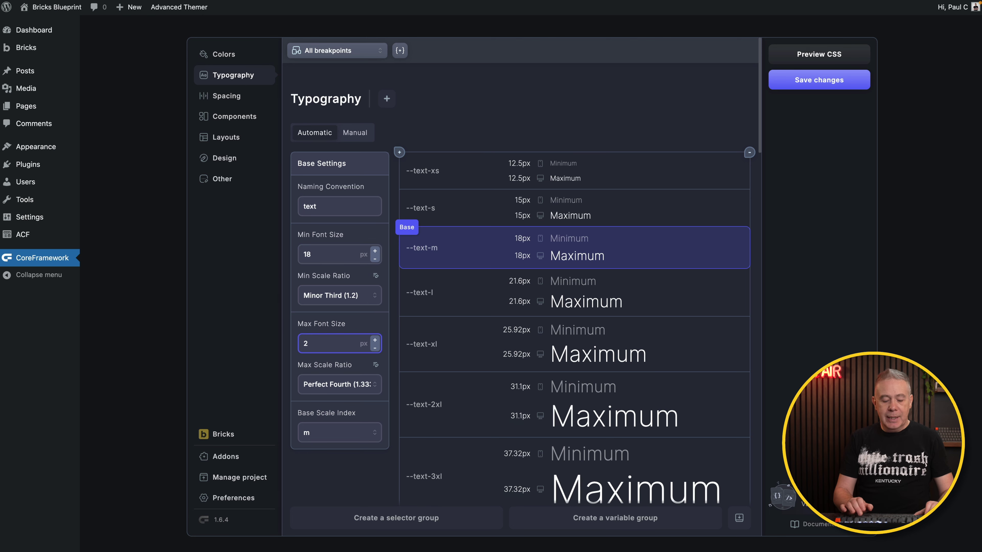
key("BackSpace")
type("0")
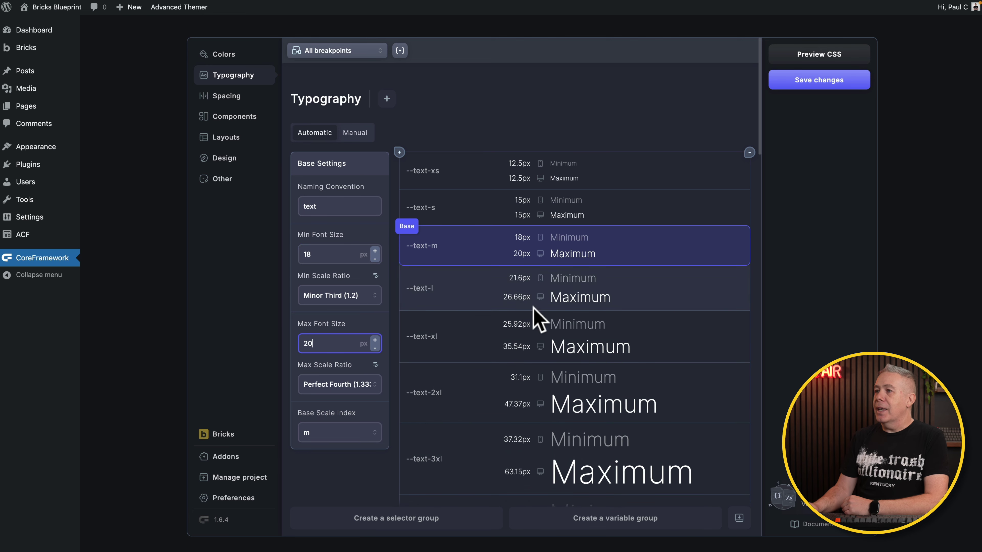
Extend the typography scale with two larger sizes beyond --text-4xl and save the changes.
scroll(550, 350, "down", 3)
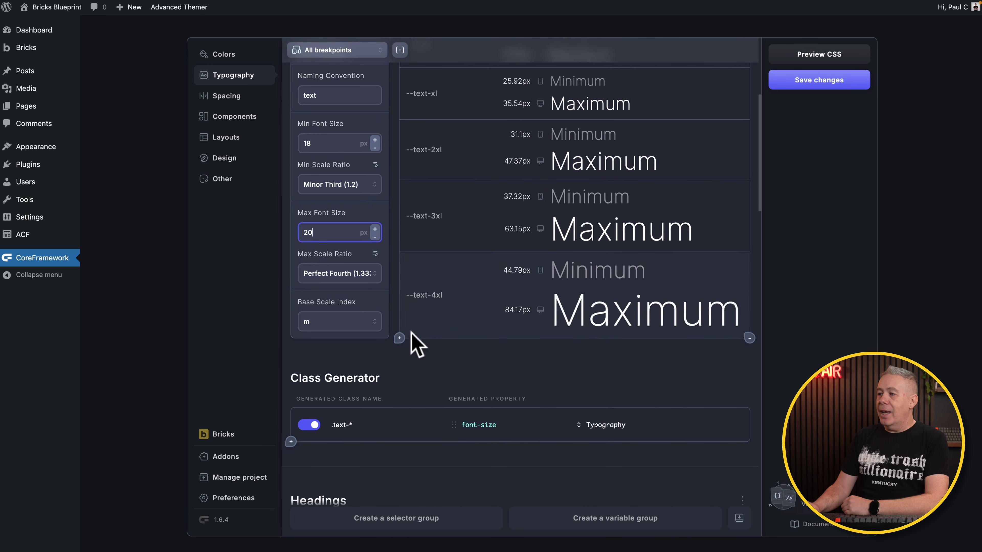
left_click(400, 339)
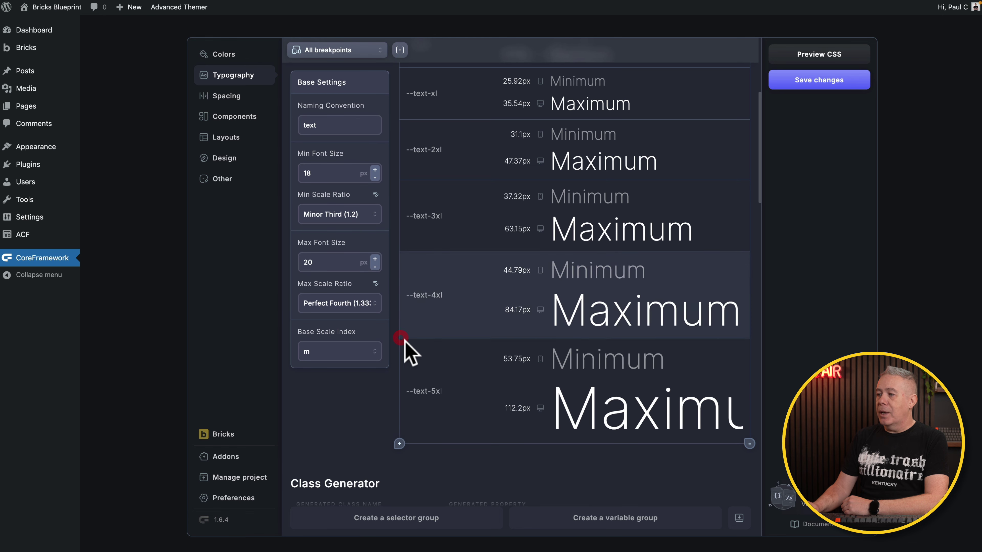
left_click(399, 444)
scroll(399, 447, "down", 2)
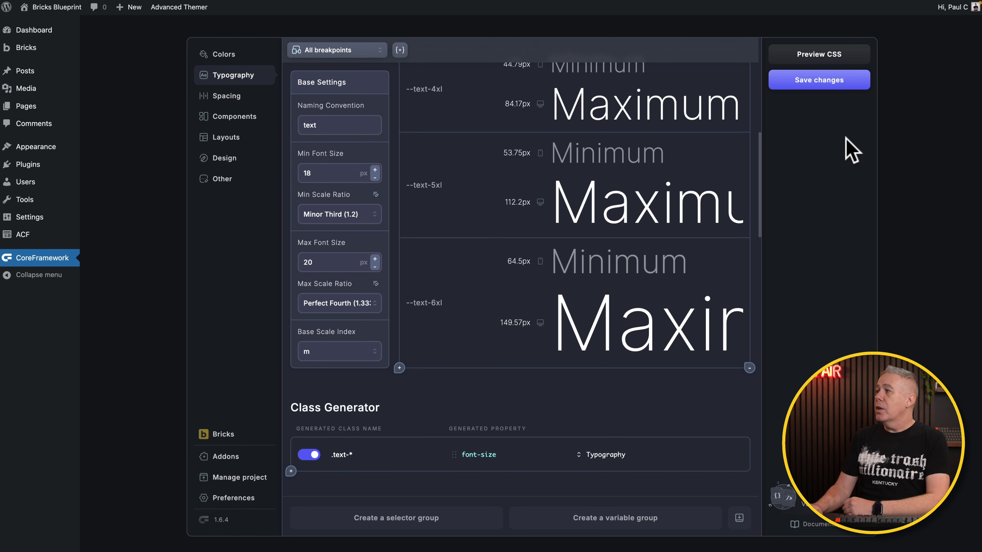
left_click(820, 82)
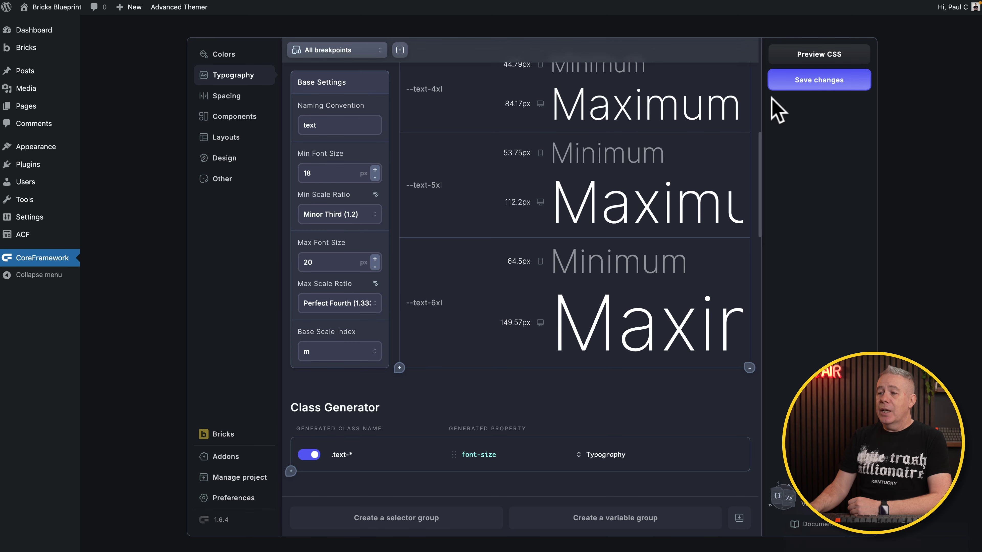
Copy the recommended var(--max-screen-width) variable from the Font and Spacing section of the Core Framework preferences.
left_click(229, 501)
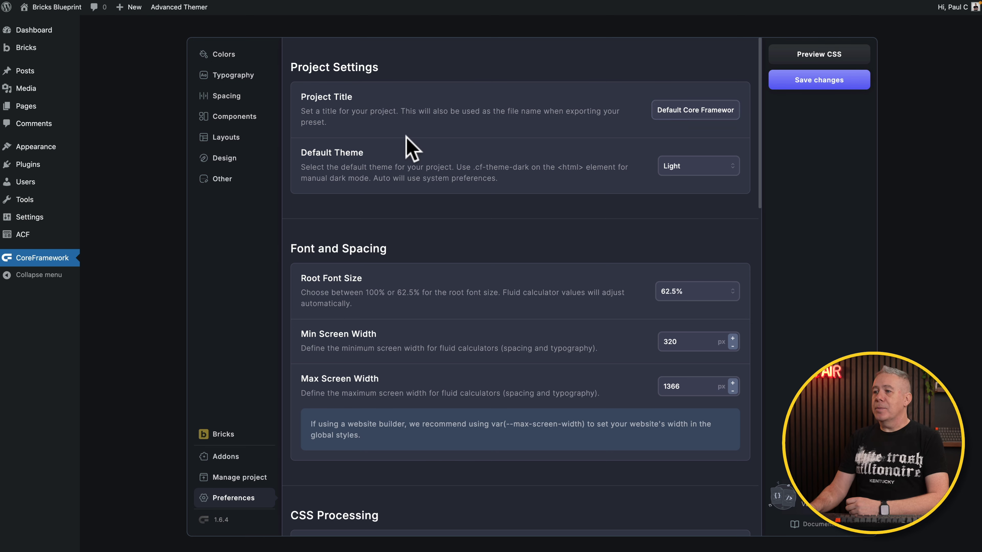
scroll(445, 240, "down", 3)
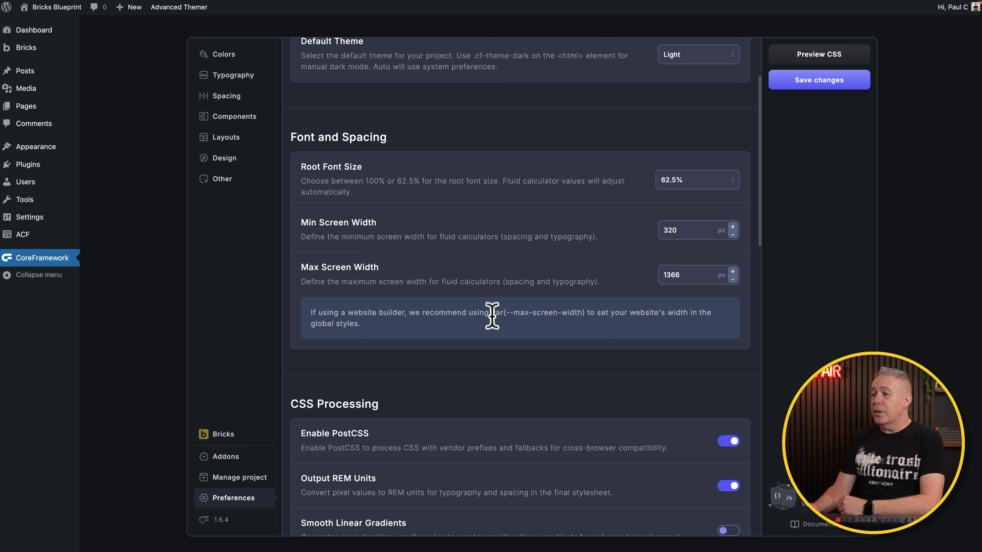
left_click_drag(491, 313, 586, 312)
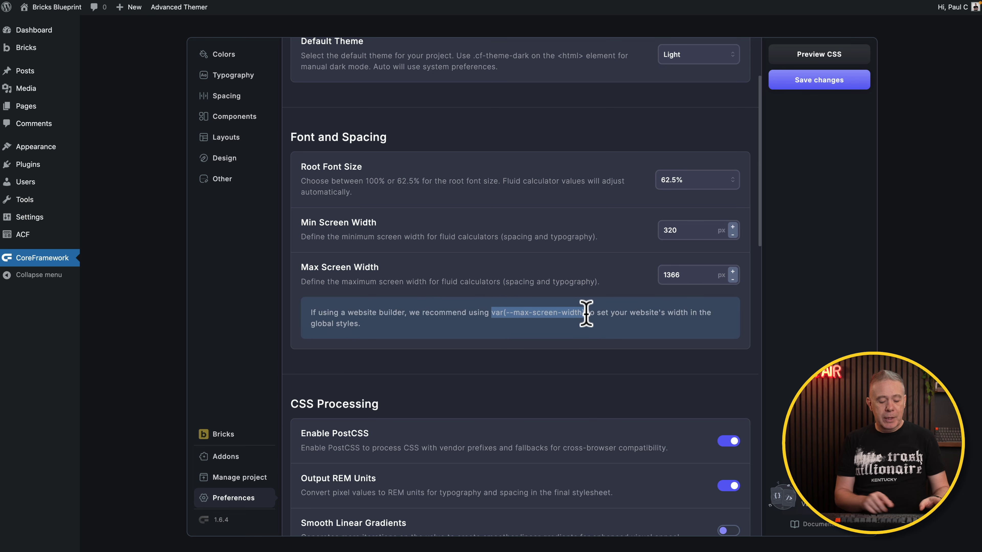
Review the CSS processing, prefix, accessibility, readability and plugin preferences, and save the changes.
scroll(548, 373, "down", 8)
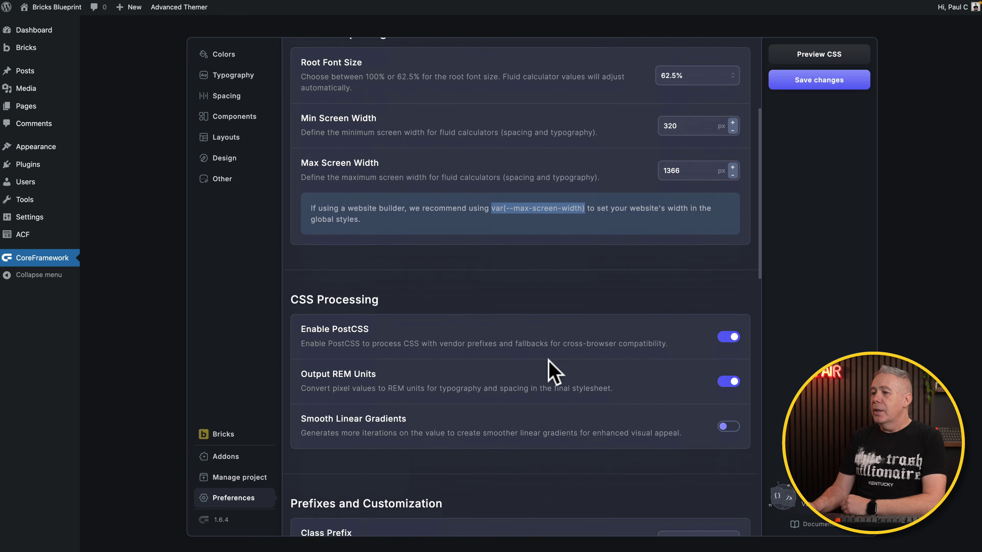
scroll(549, 364, "down", 2)
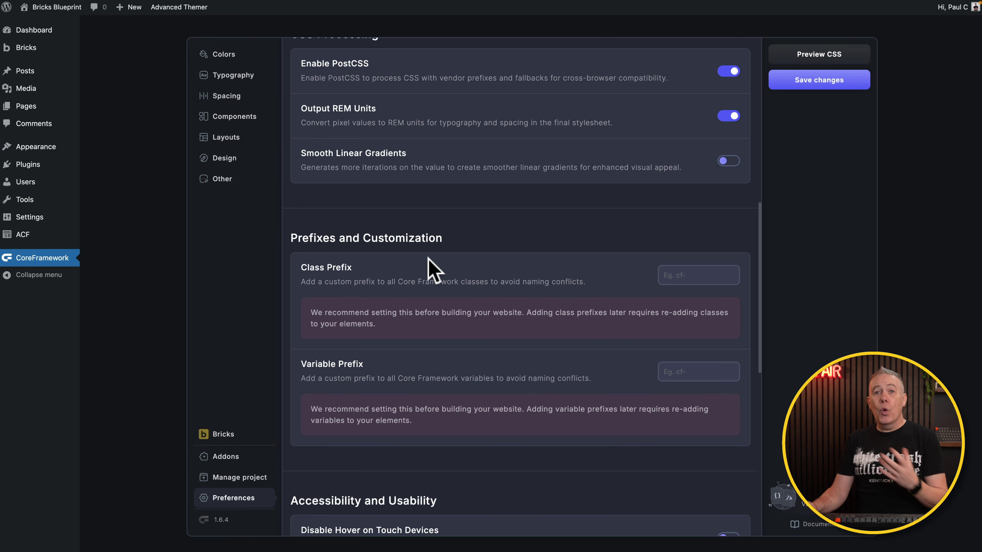
left_click(675, 280)
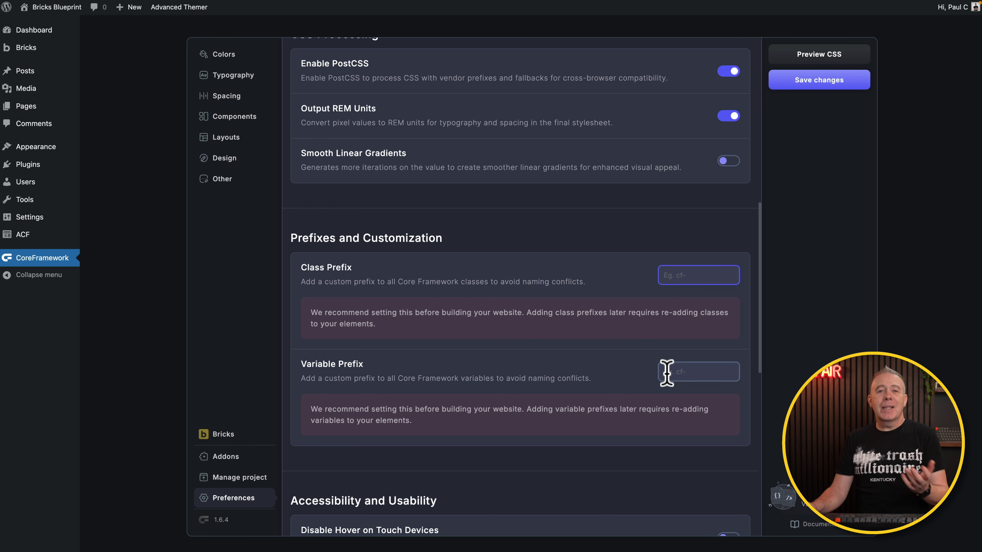
scroll(667, 373, "down", 7)
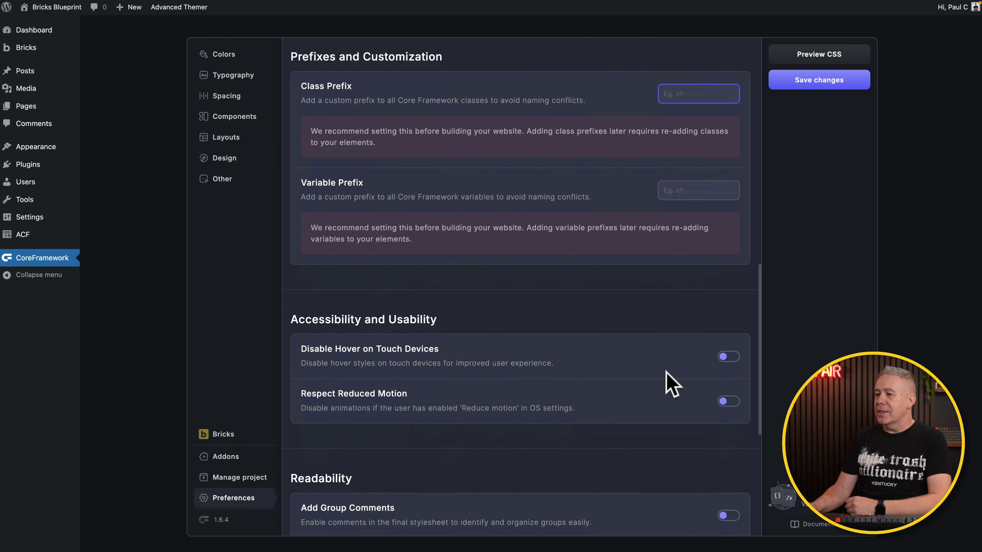
scroll(666, 372, "down", 1)
scroll(671, 383, "down", 3)
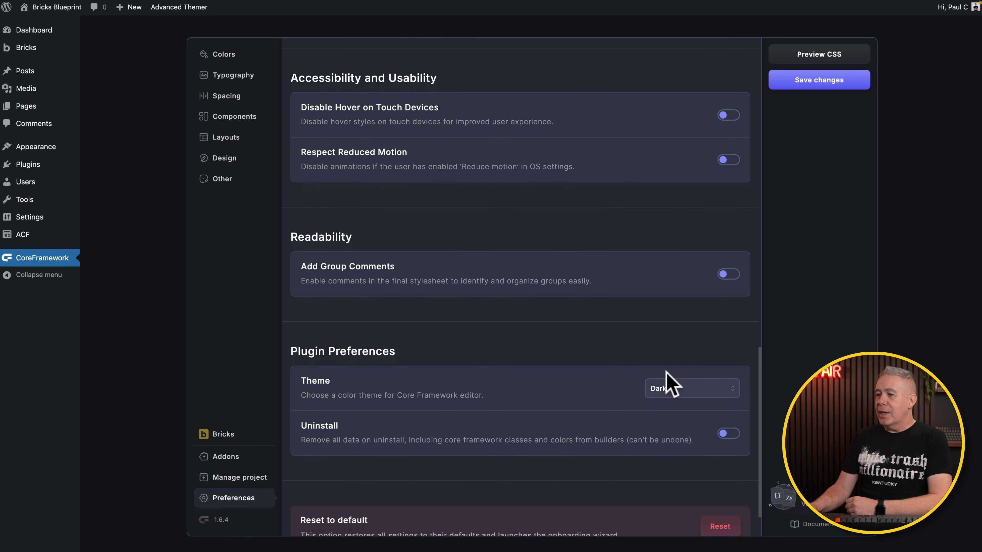
left_click(819, 81)
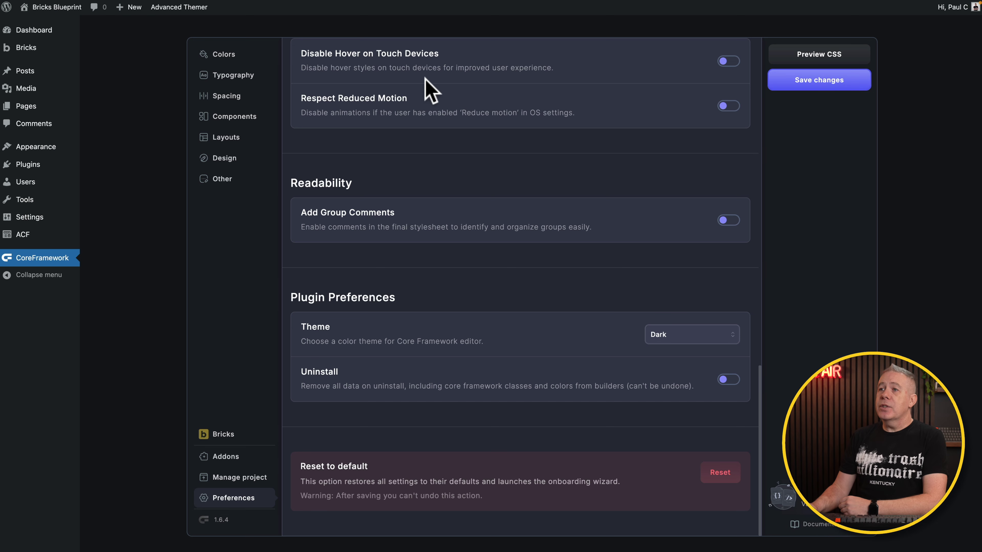
Open the Homepage for editing with Bricks and bring up its theme styles.
mouse_move(39, 110)
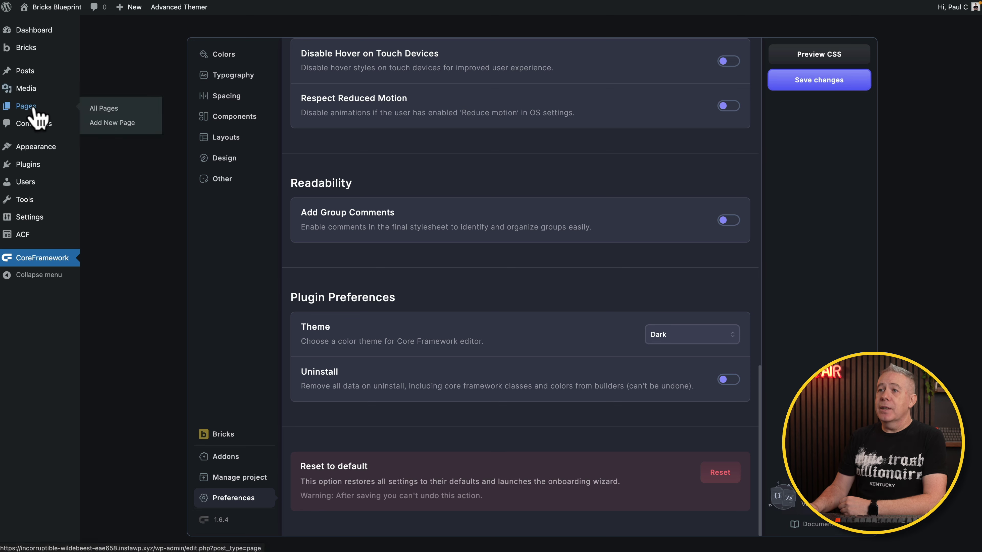
left_click(108, 108)
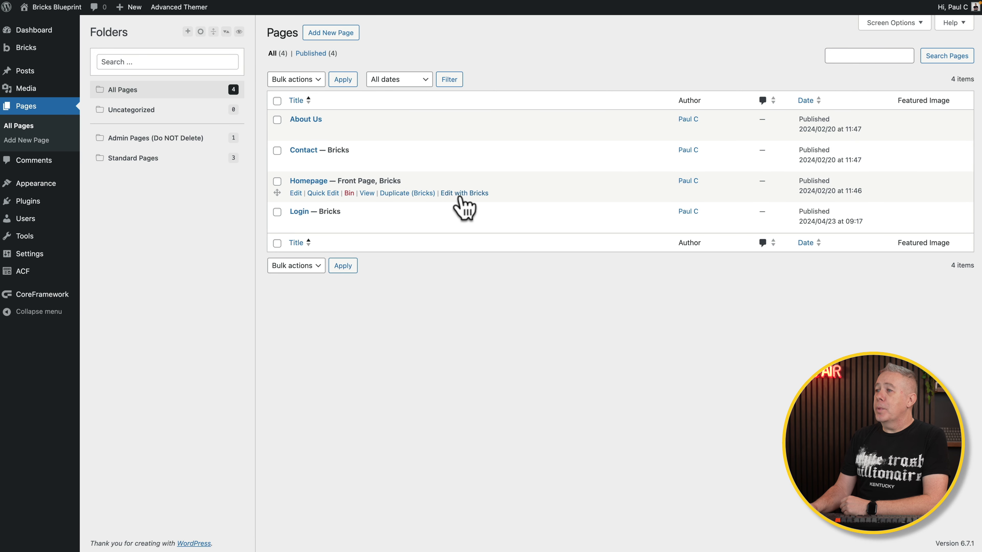
left_click(463, 193)
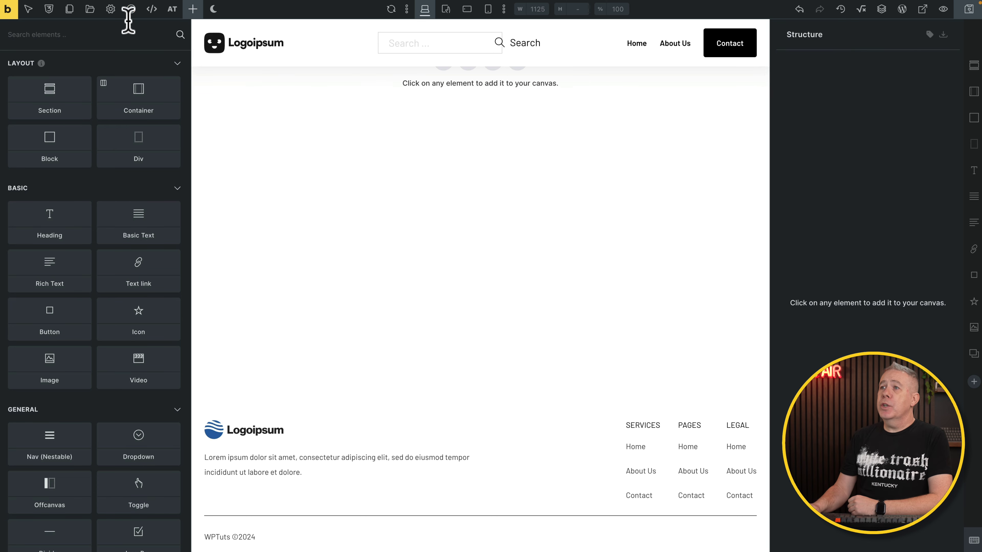
left_click(111, 9)
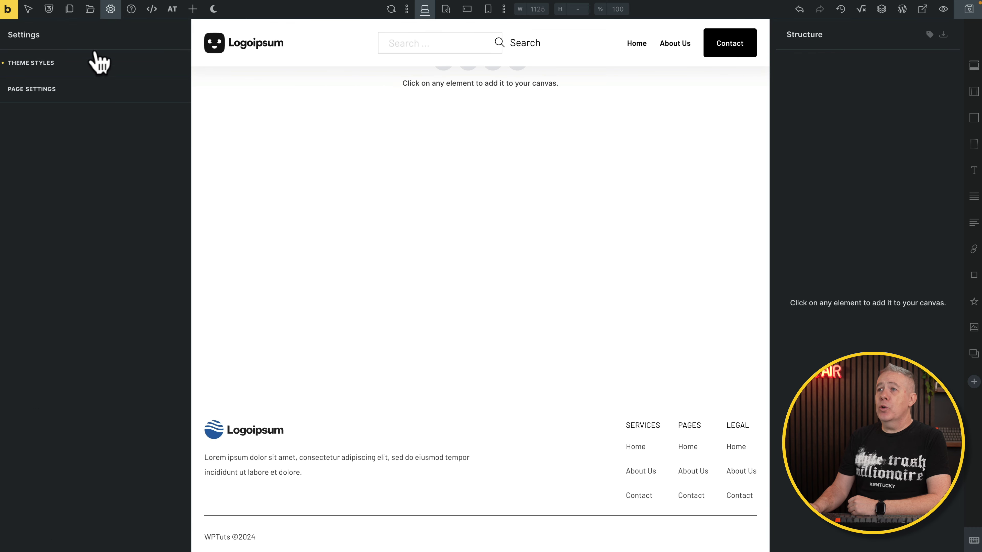
left_click(93, 63)
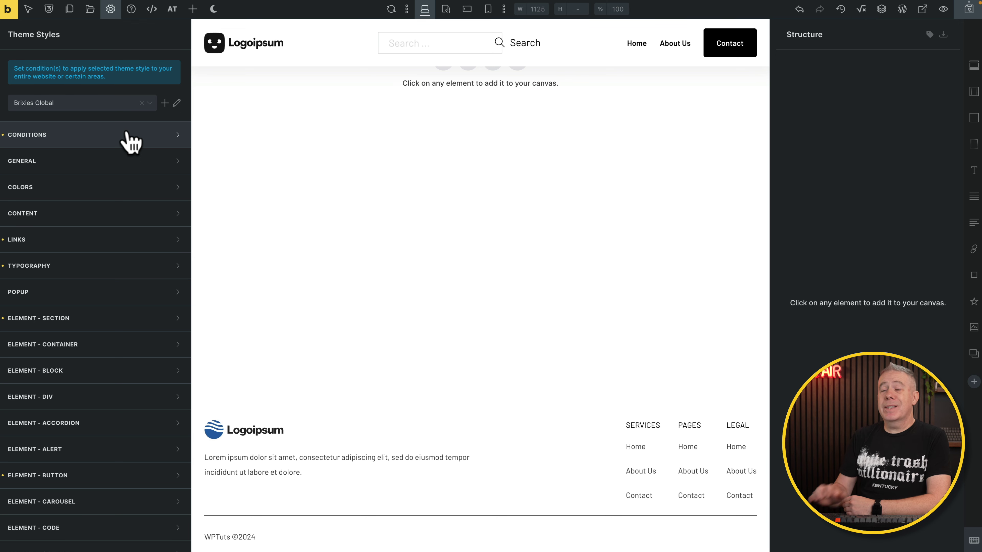
left_click(166, 103)
left_click(37, 67)
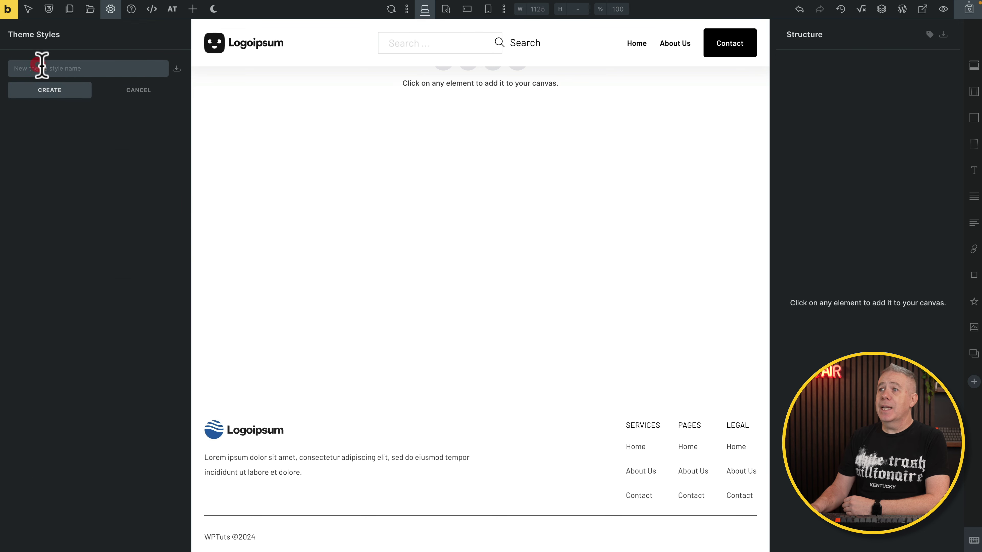
left_click(136, 93)
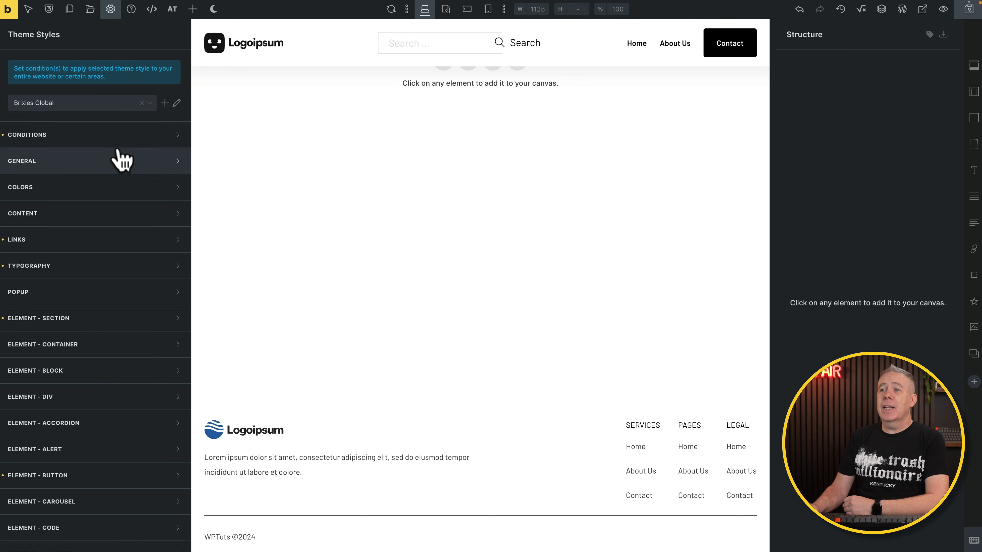
Check the Brixies Global theme style's conditions and set its container element width to var(--max-screen-width).
left_click(53, 136)
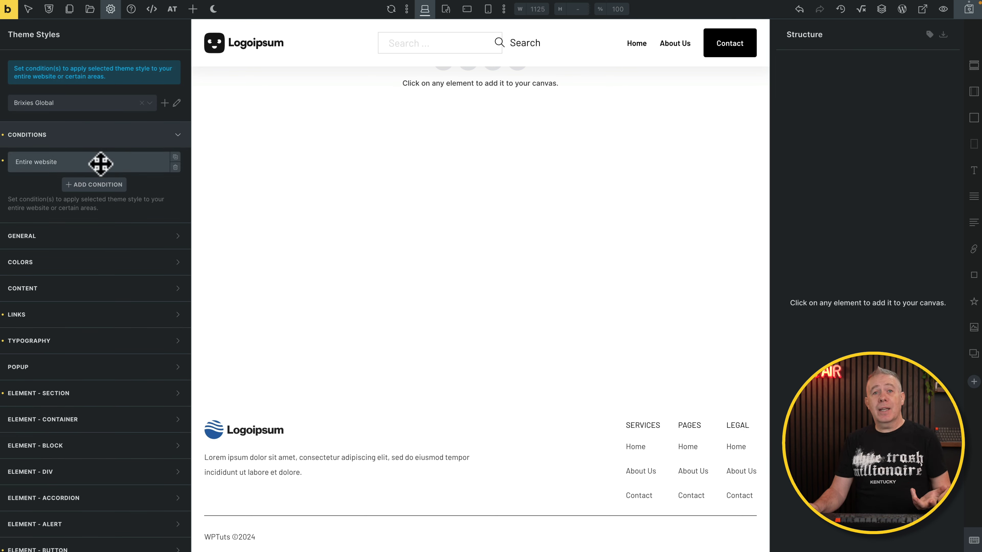
left_click(100, 141)
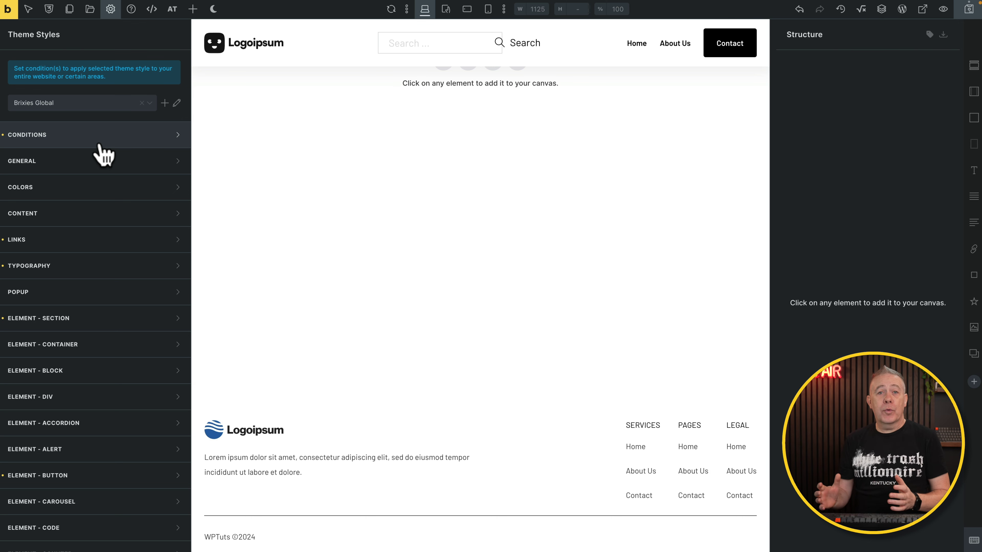
left_click(70, 346)
scroll(73, 352, "down", 6)
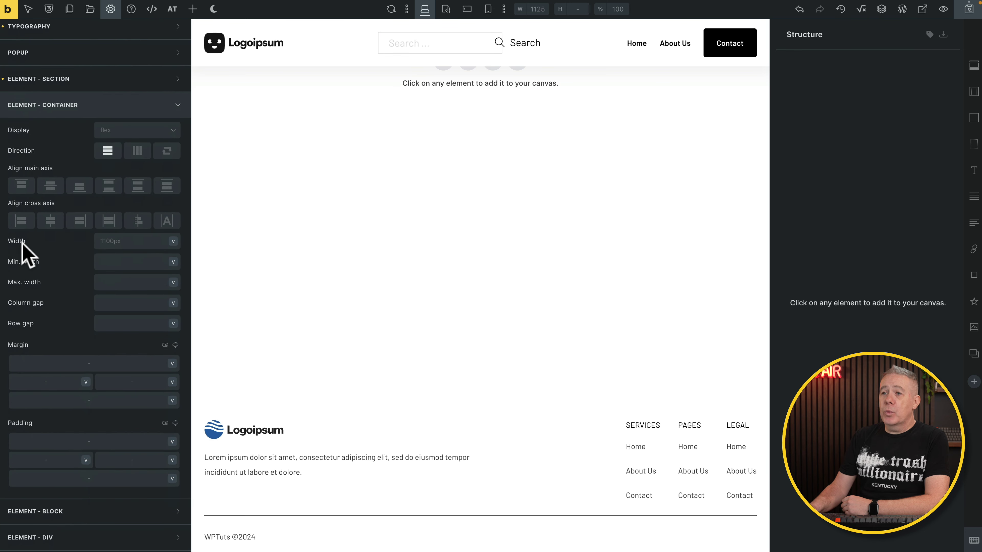
left_click(121, 243)
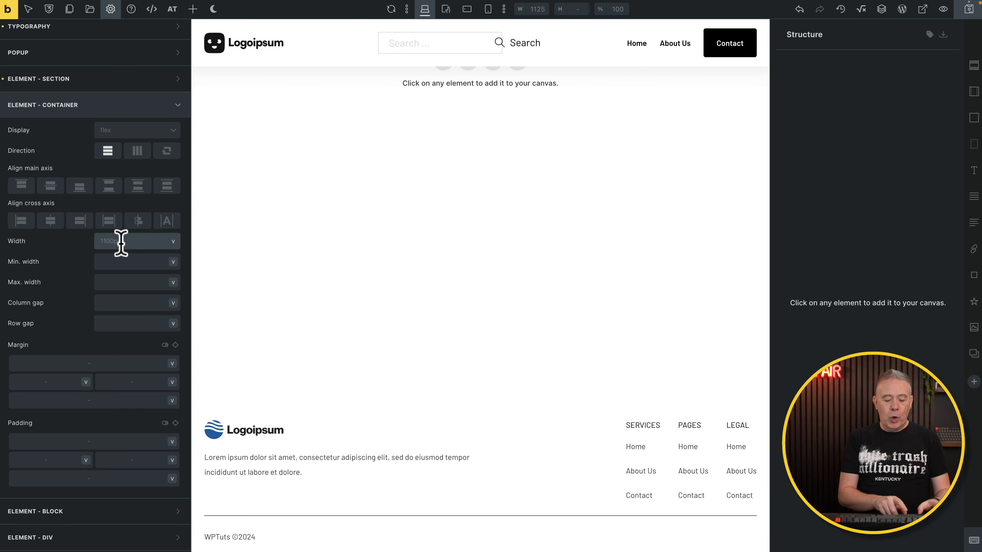
type("var(--max-screen-width)")
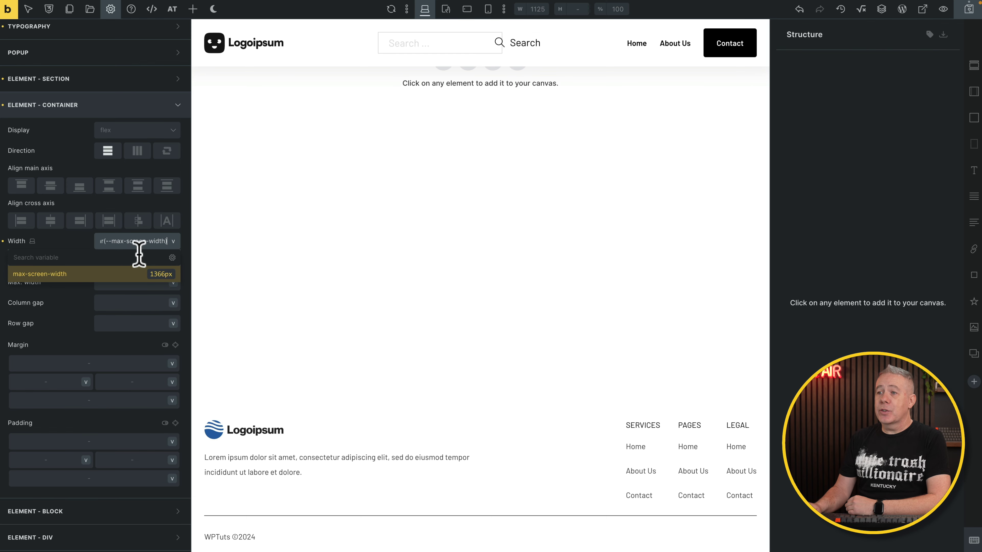
left_click(122, 241)
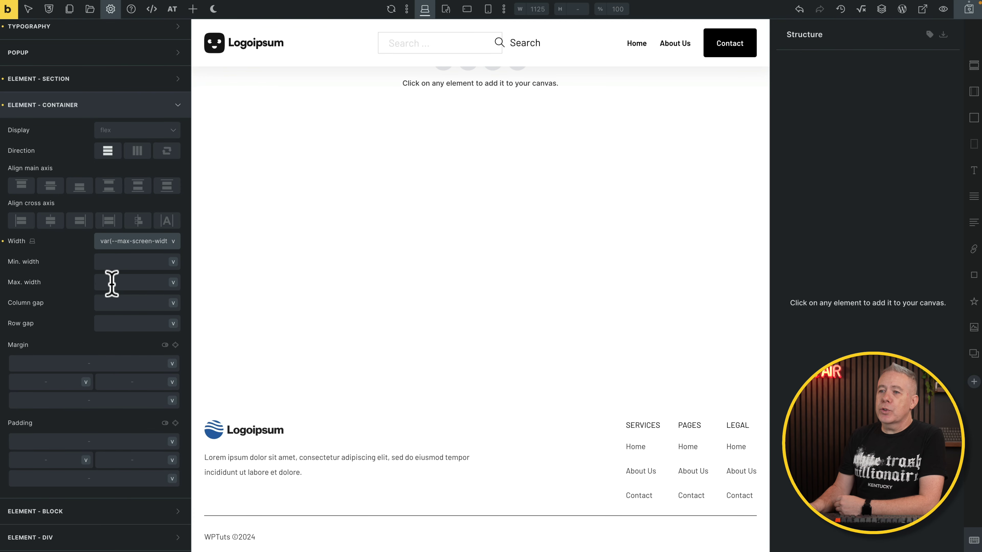
Set the container element's minimum width to the min-screen-width variable and close the container settings.
left_click(115, 261)
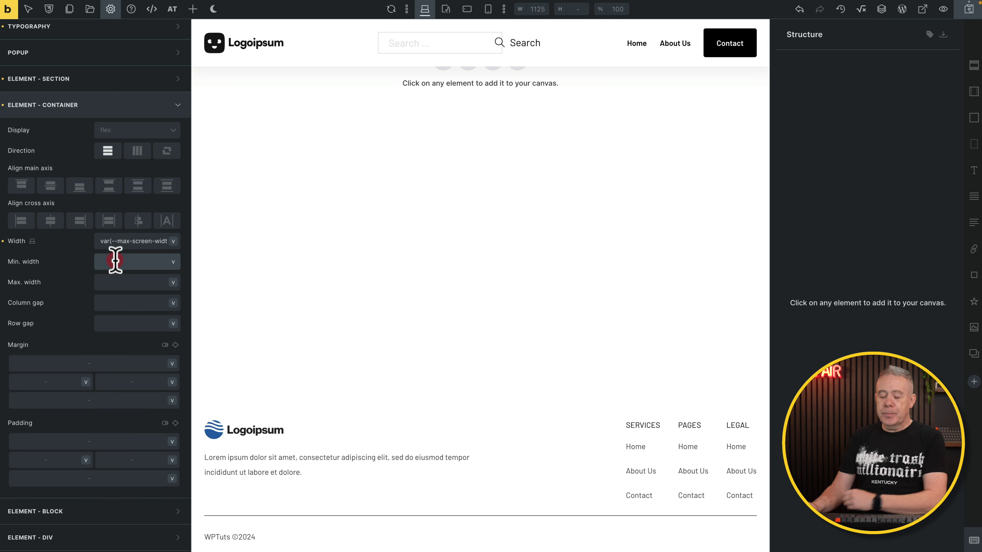
type("min")
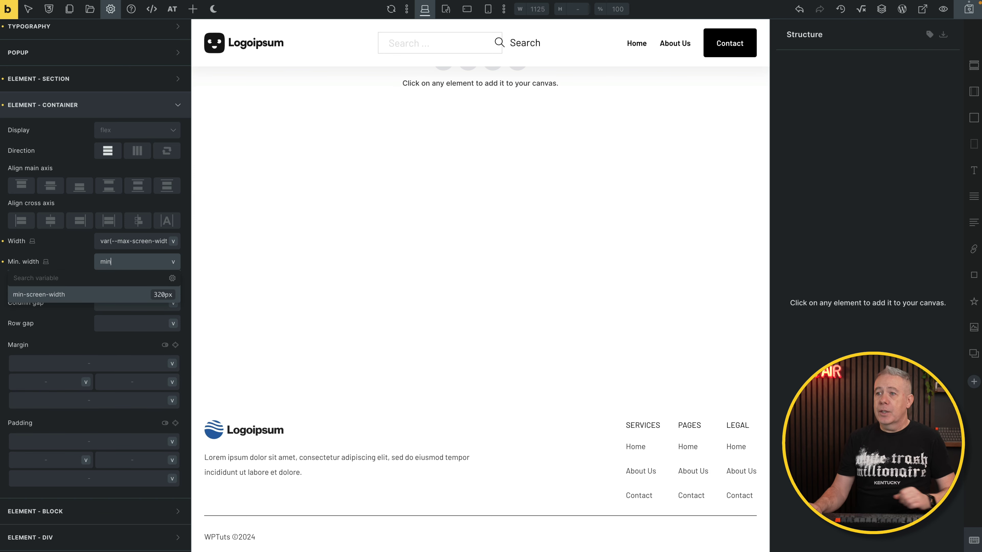
left_click(73, 295)
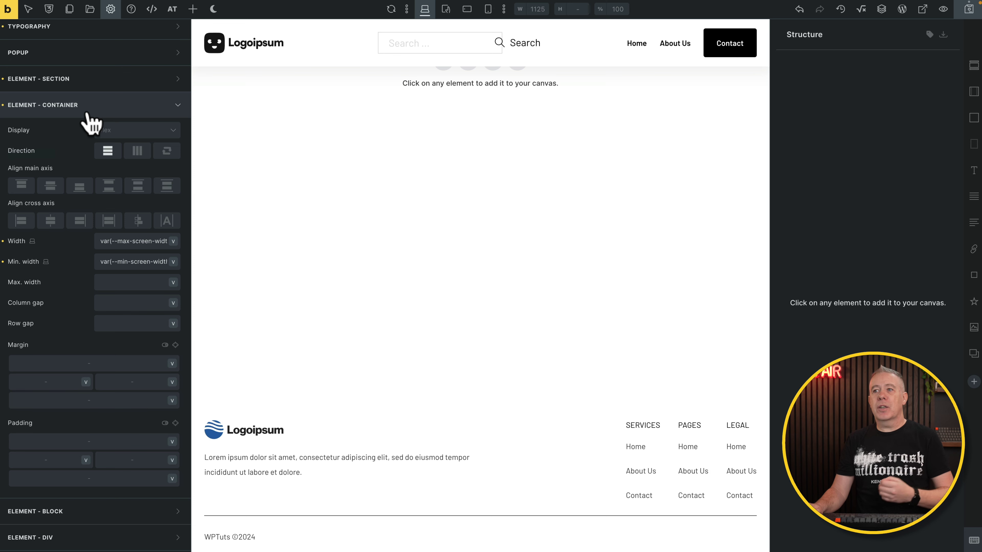
left_click(113, 105)
Set the theme style's primary color to var(--primary) from the Core Framework palette.
scroll(113, 110, "up", 5)
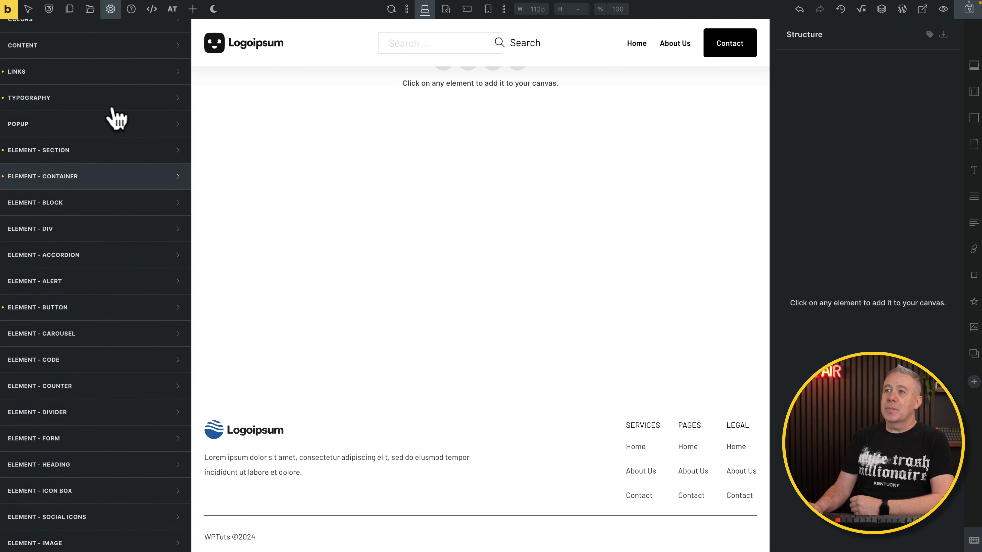
left_click(103, 118)
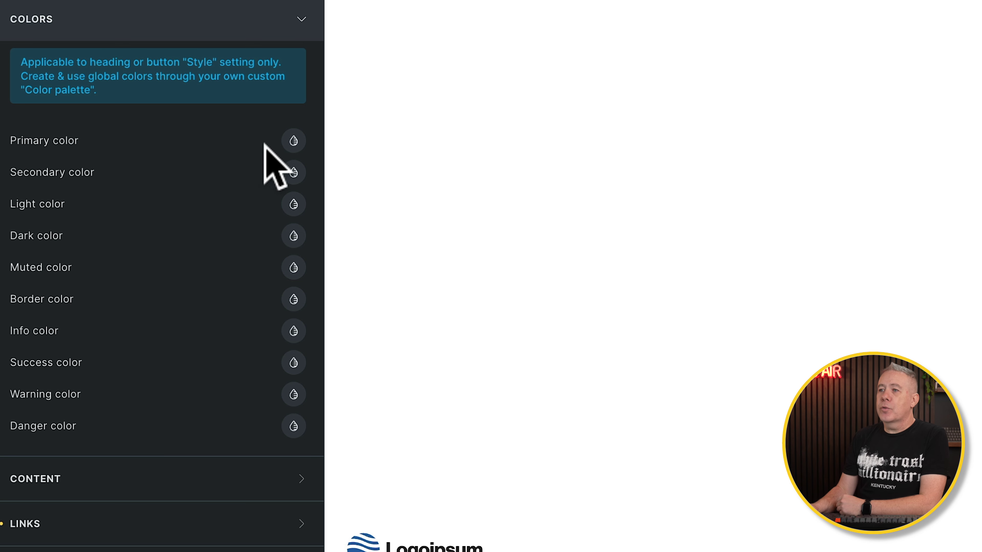
left_click(292, 141)
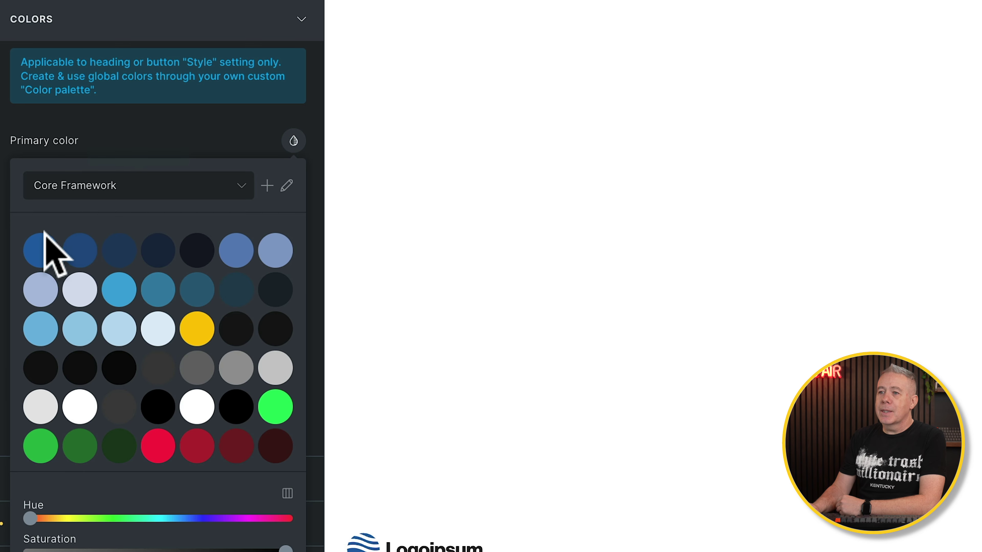
left_click(39, 251)
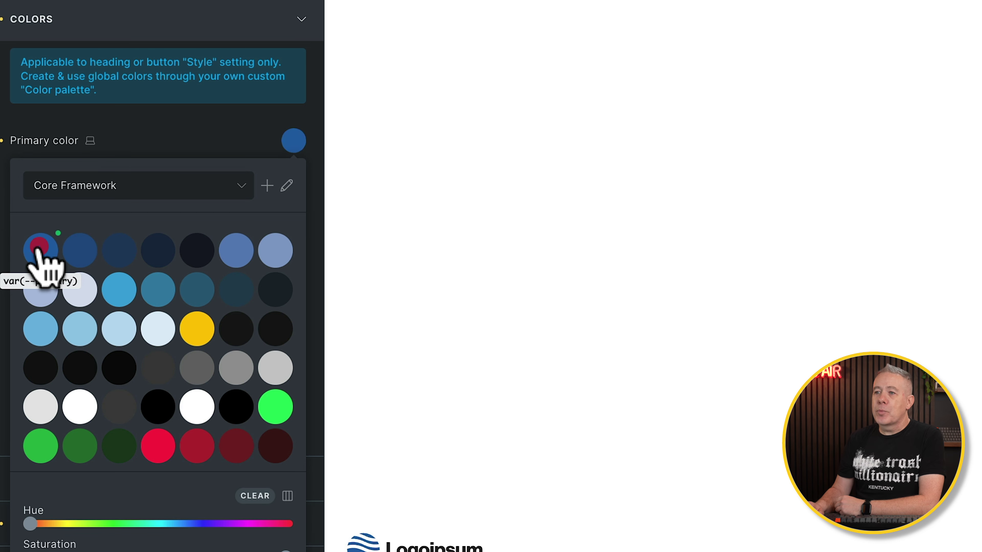
left_click(293, 142)
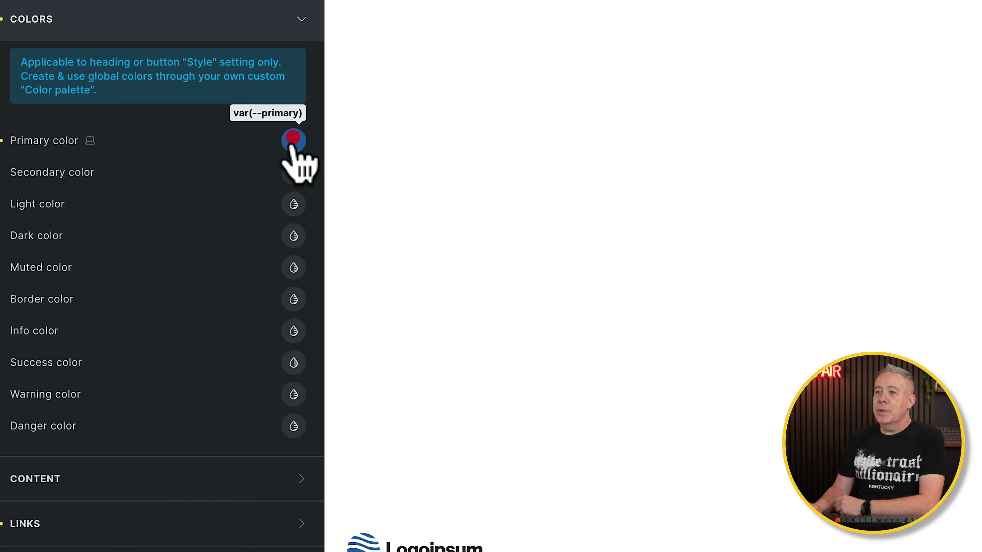
Set the theme style's secondary color to the Core Framework palette's bright light blue and its light color to white.
left_click(293, 172)
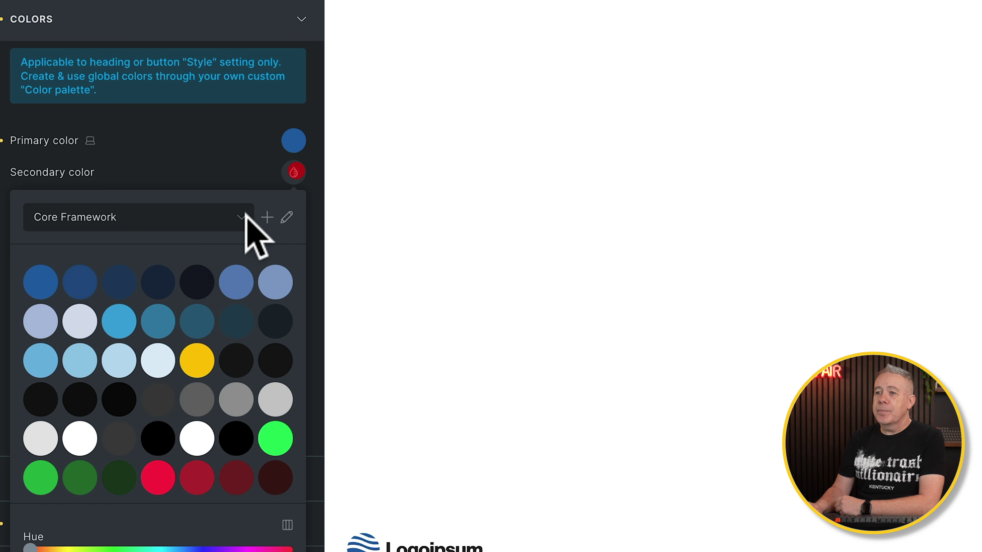
left_click(125, 327)
left_click(232, 169)
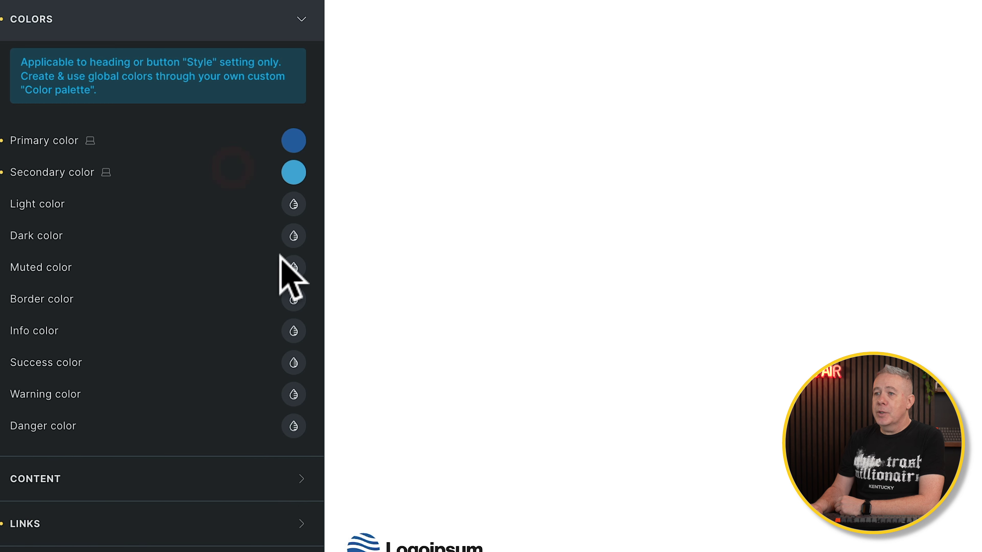
left_click(296, 202)
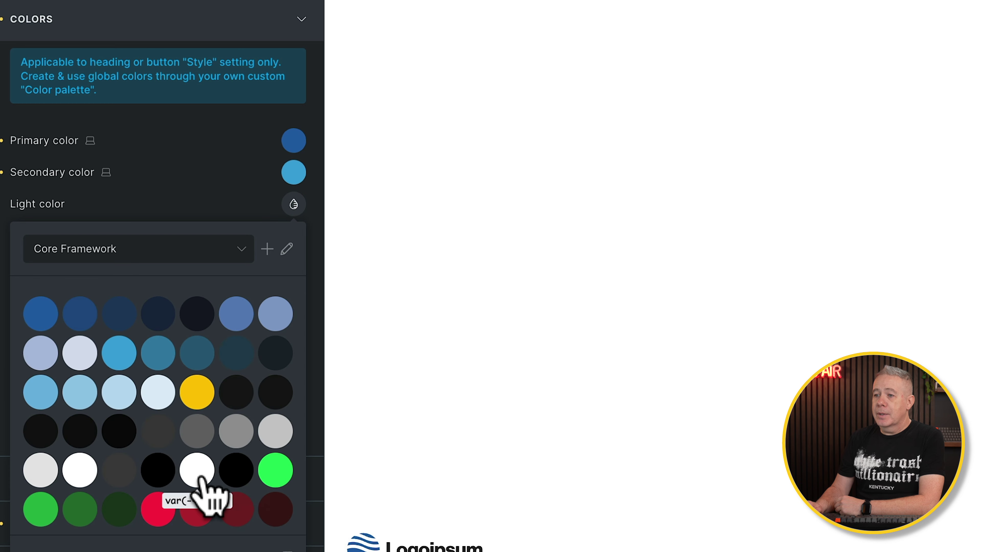
left_click(197, 471)
left_click(209, 182)
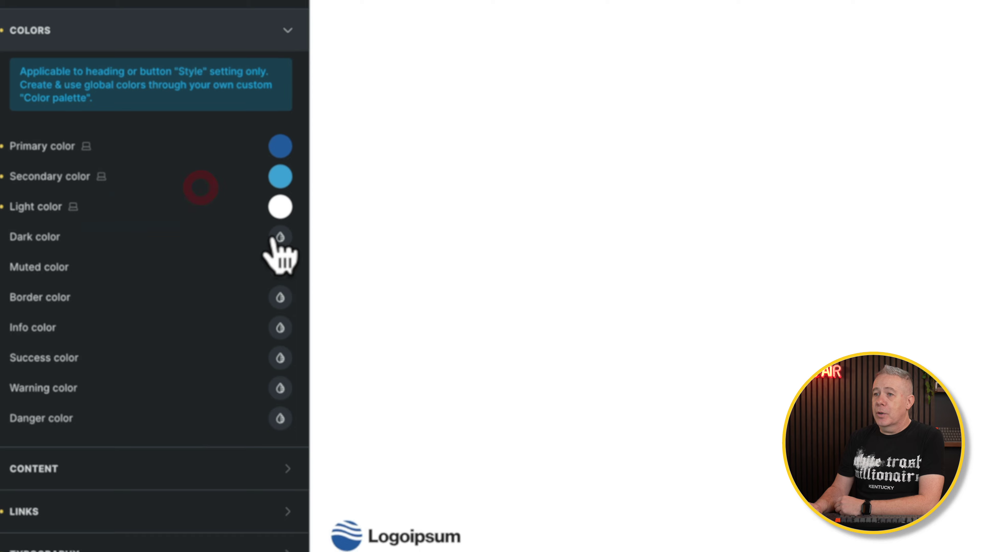
Set the theme style's dark color to var(--dark) from the Core Framework palette.
left_click(293, 235)
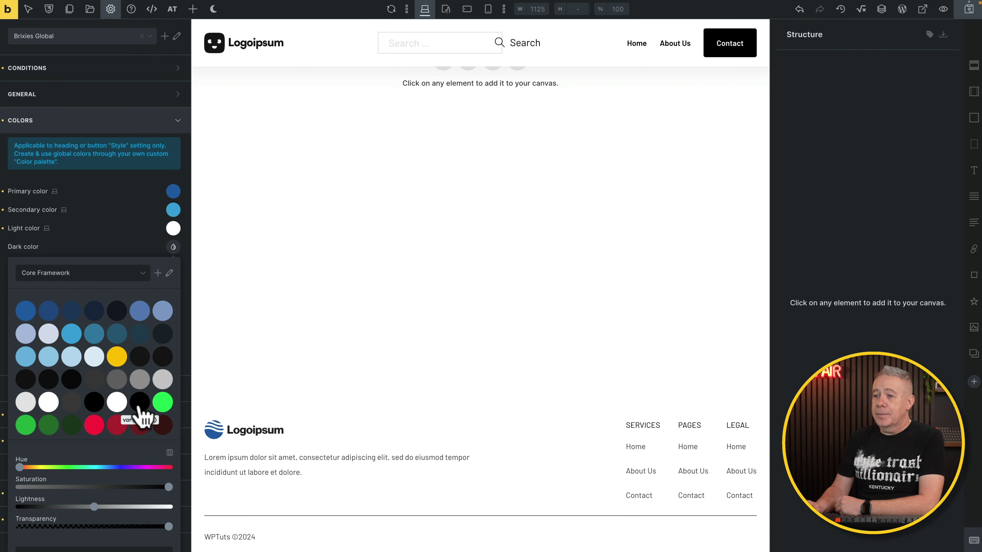
left_click(139, 404)
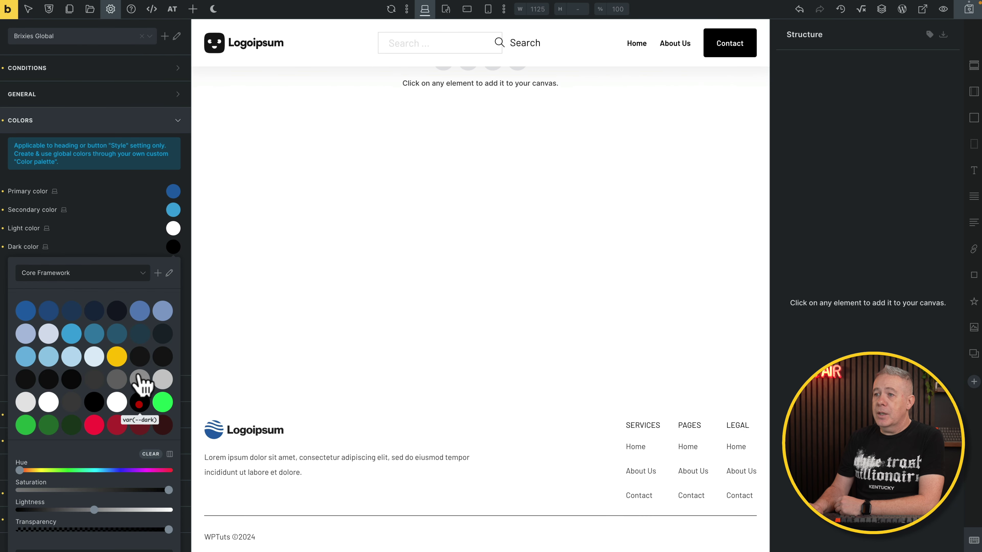
left_click(125, 237)
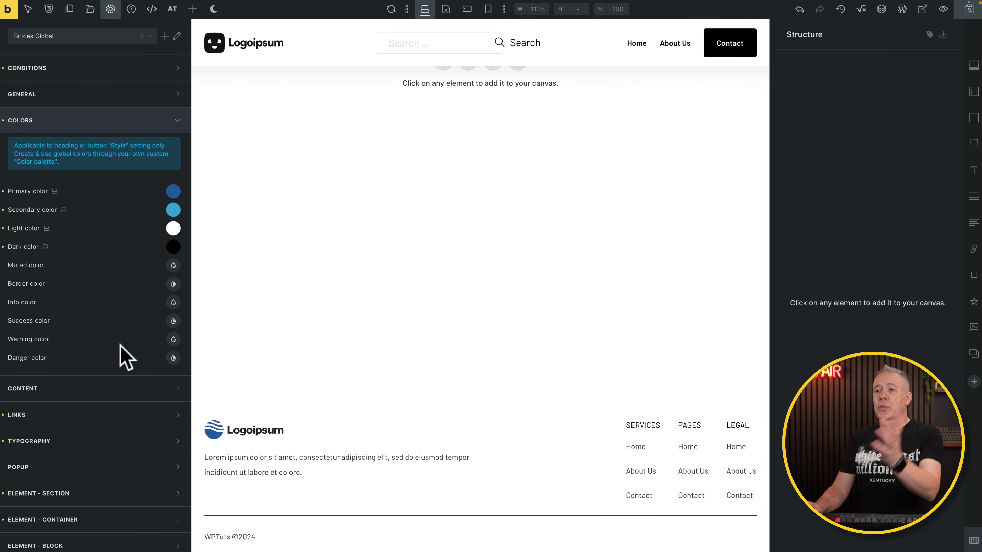
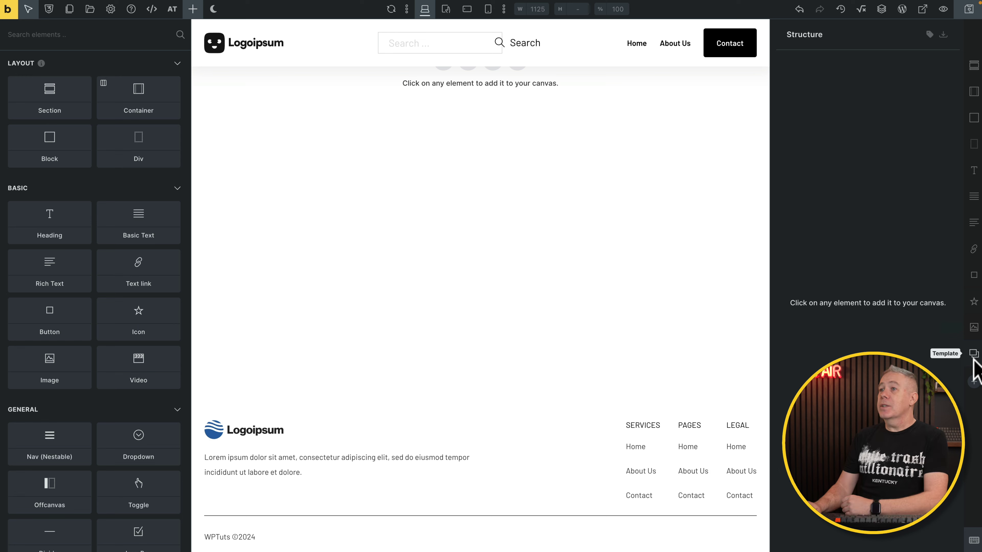
Add a section to the empty page with two blocks inside its container.
left_click(974, 65)
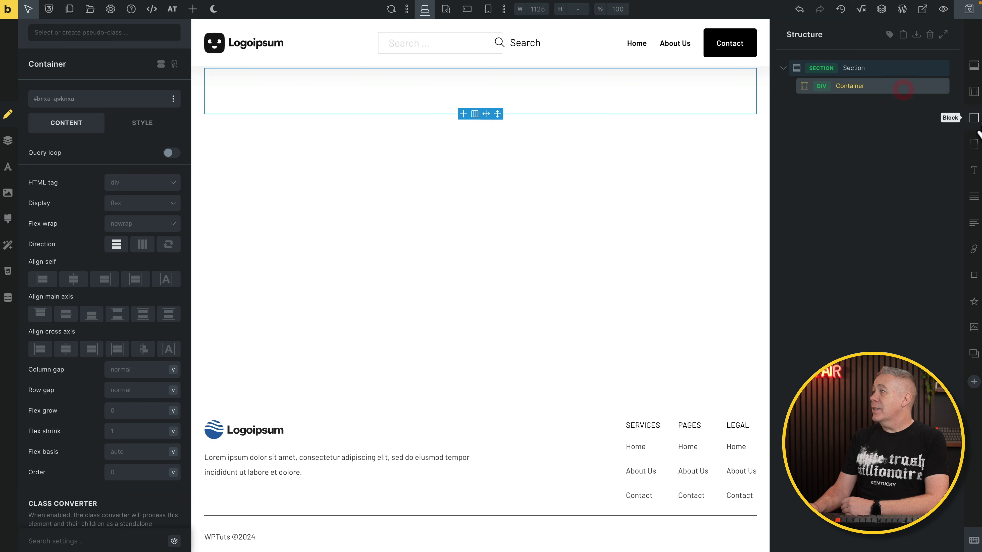
left_click(975, 118)
left_click(974, 118)
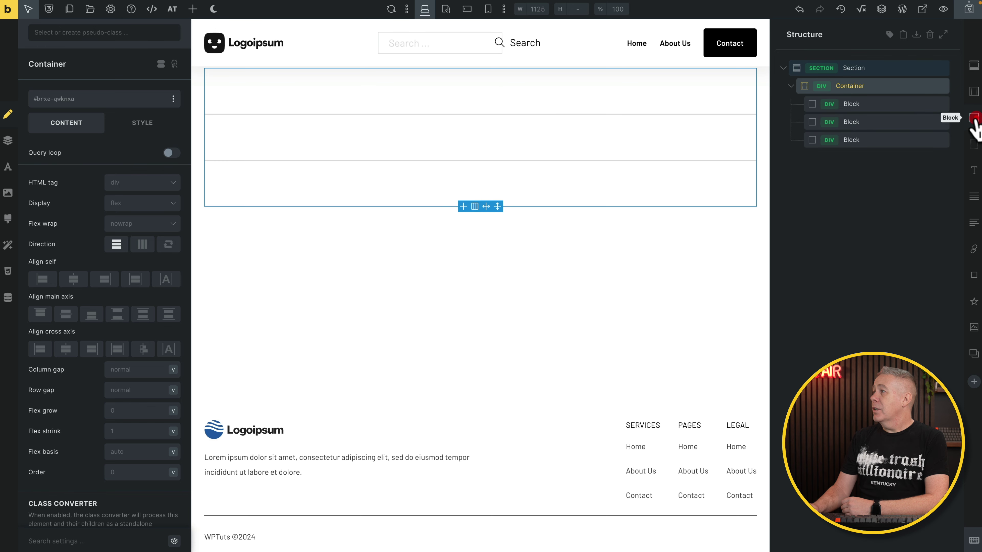
left_click(878, 147)
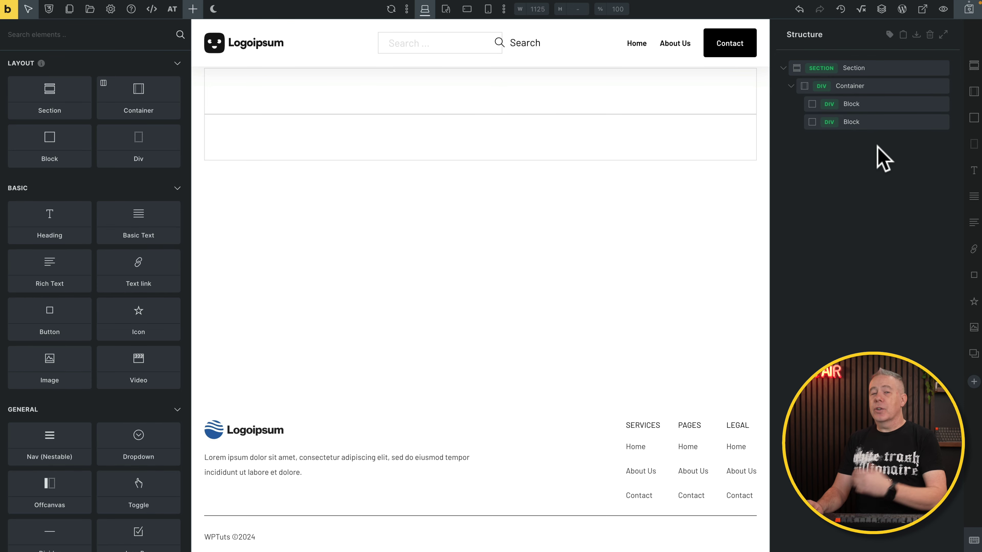
Check which HTML tags are available for the section's second block without changing its tag.
left_click(829, 123)
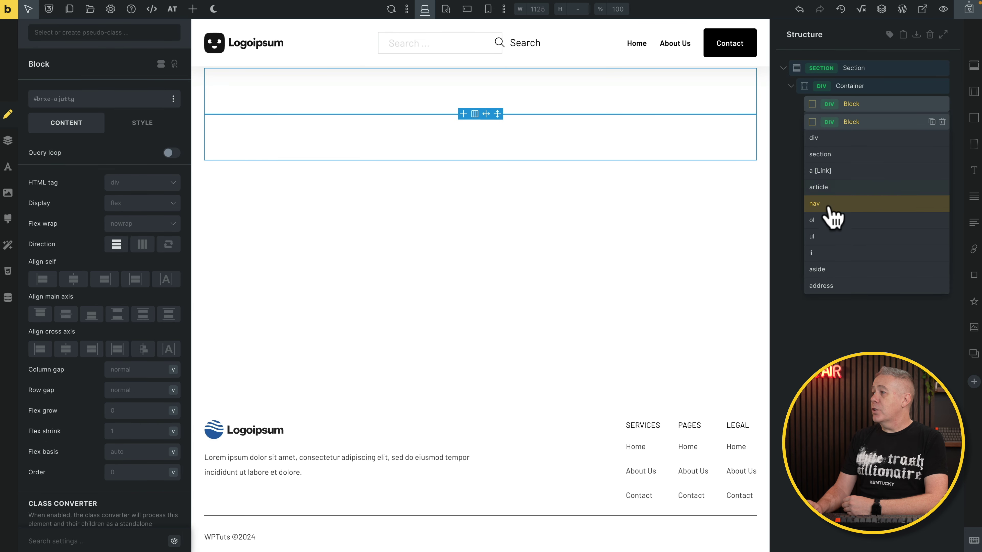
left_click(789, 143)
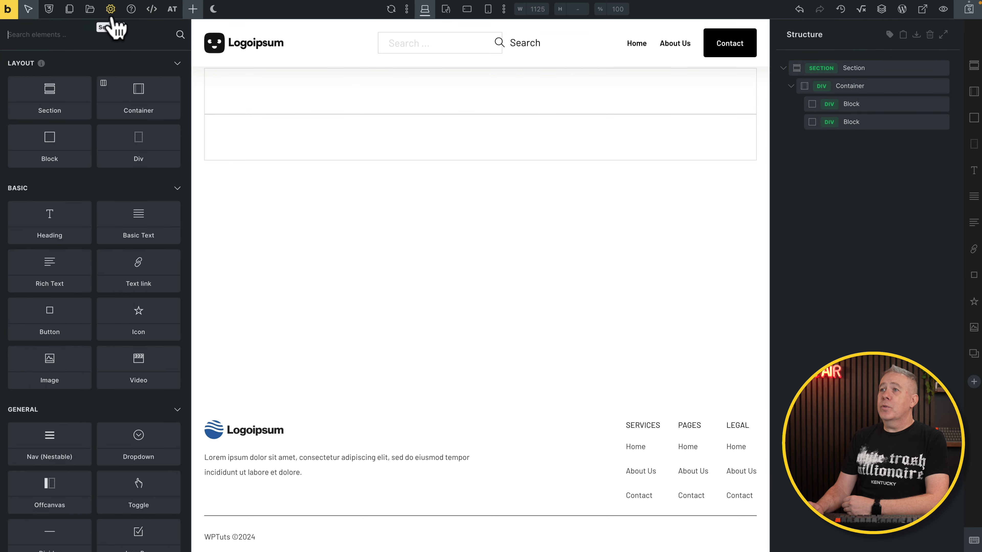
Preview the Grid Guides overlay on the page canvas and switch it off again.
left_click(171, 12)
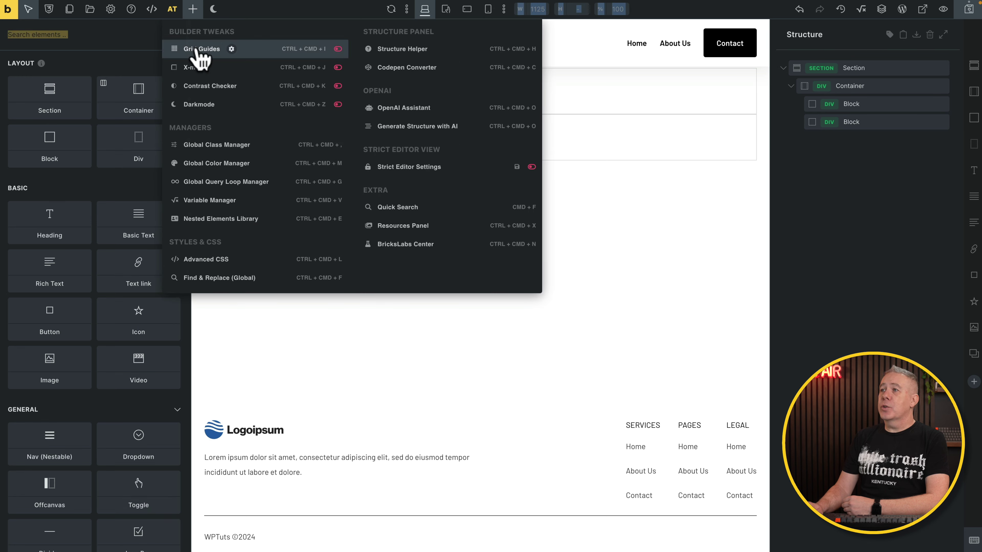
left_click(338, 49)
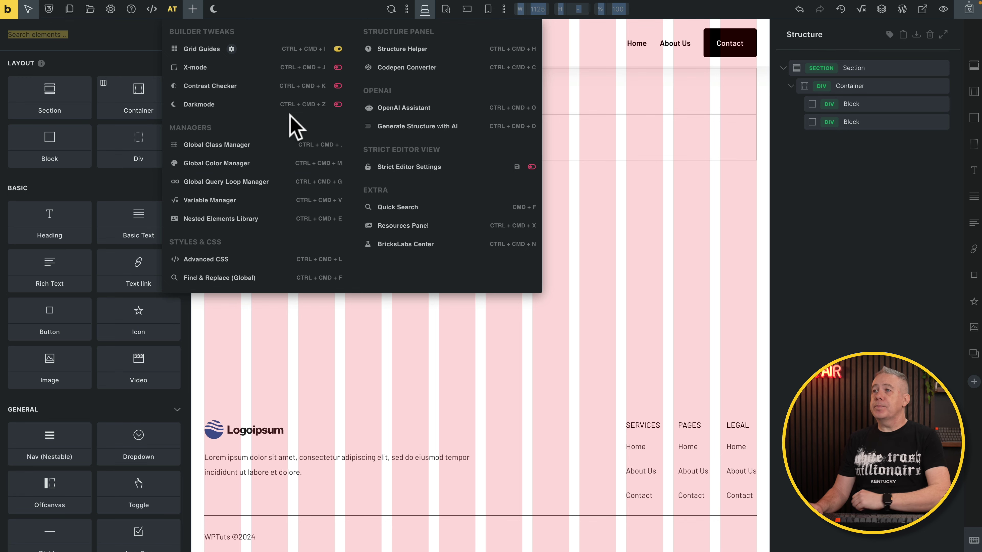
left_click(338, 49)
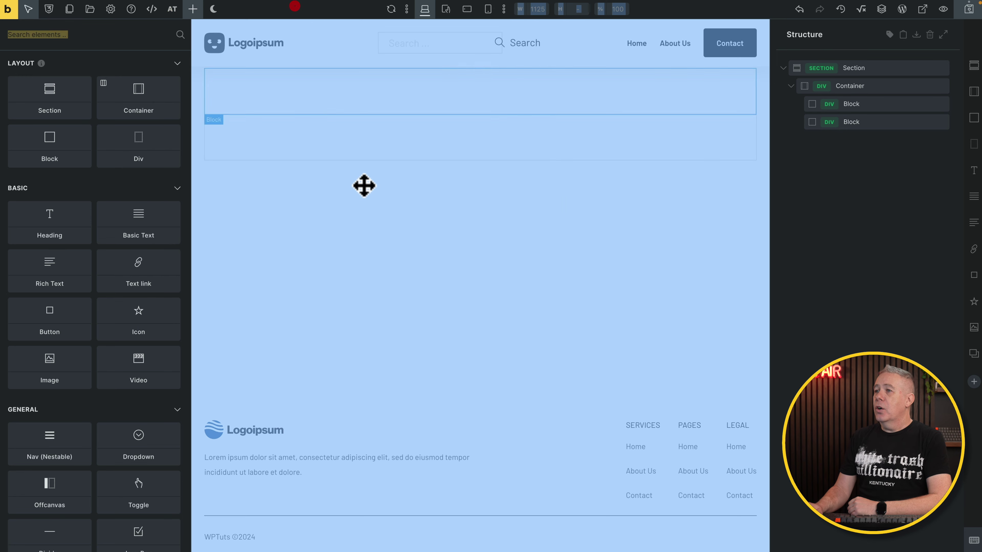
Rename the new section as Hero Section.
left_click(473, 188)
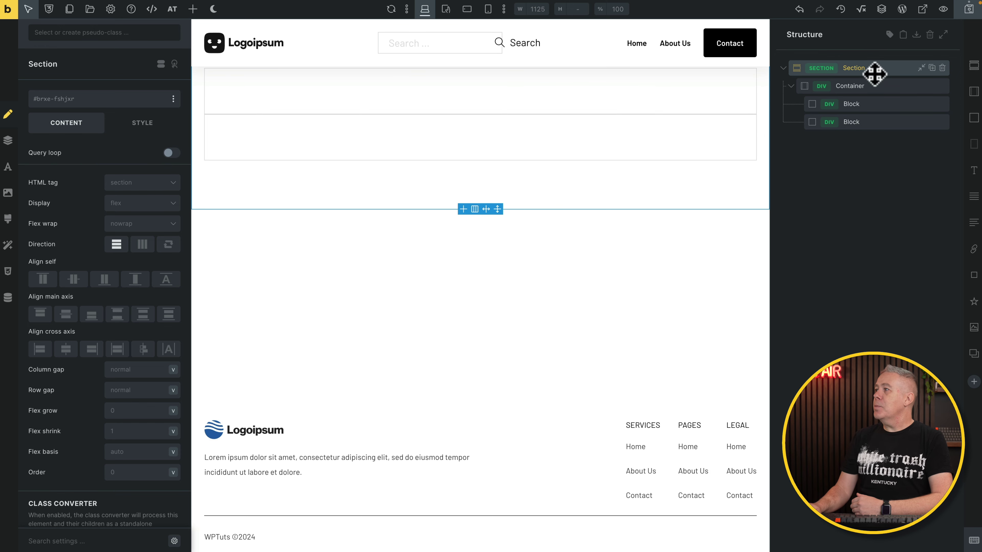
double_click(849, 69)
type("Hero Section")
key("Return")
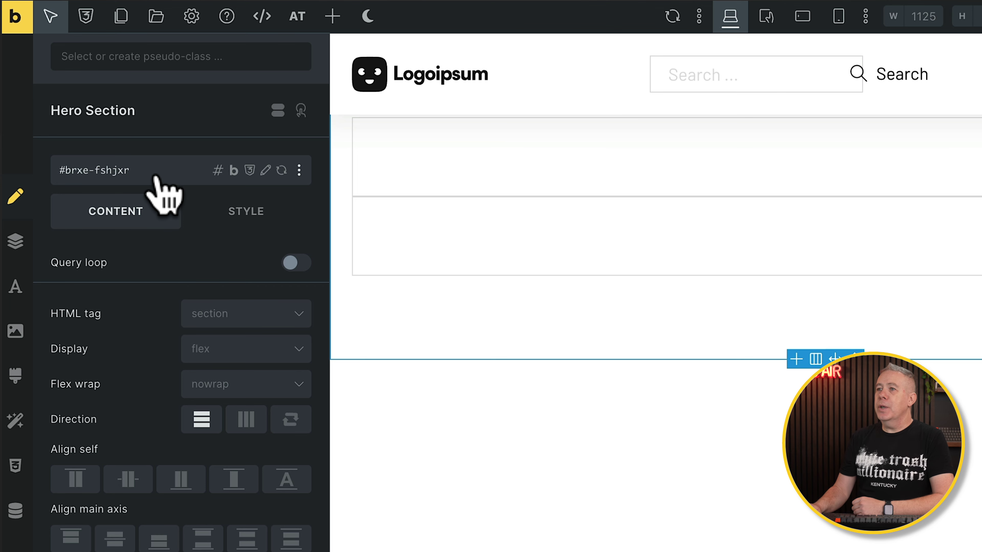
Create a class named global-section-margin-top on the Hero Section.
left_click(155, 170)
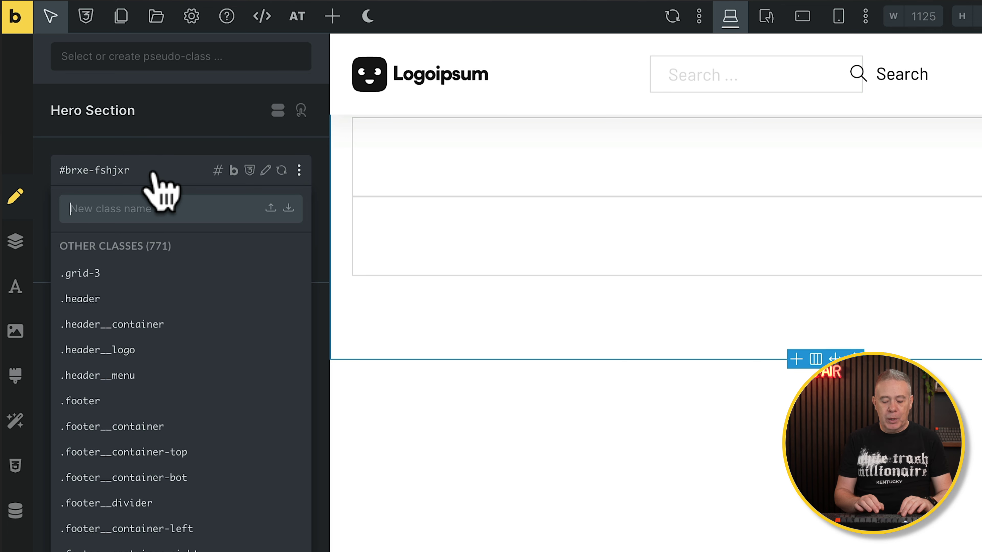
type("global")
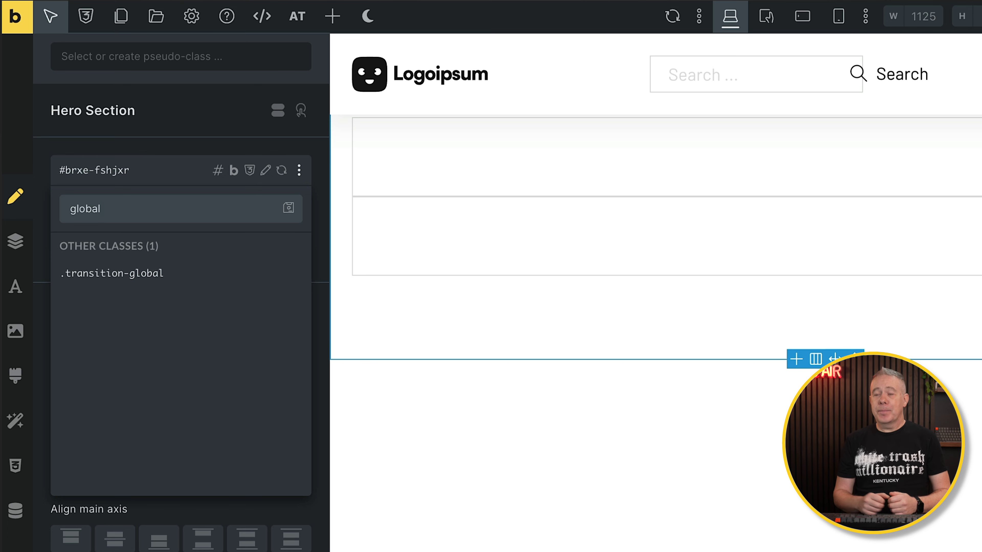
type("-")
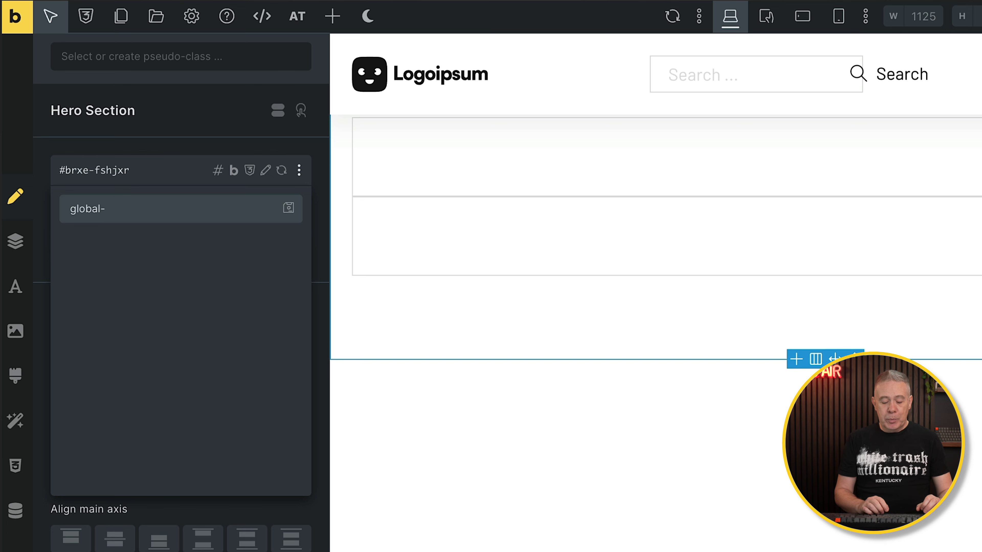
type("section-margin-top")
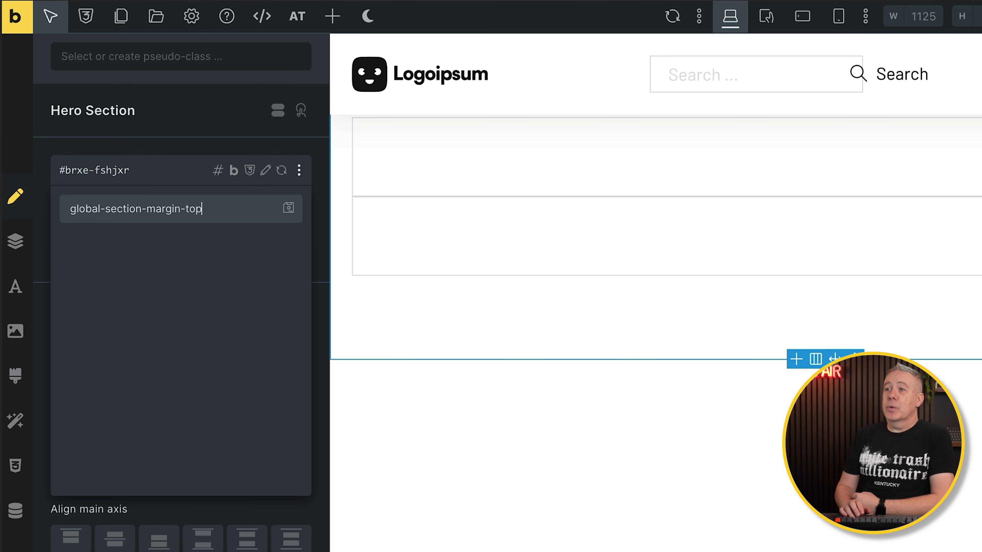
key("Return")
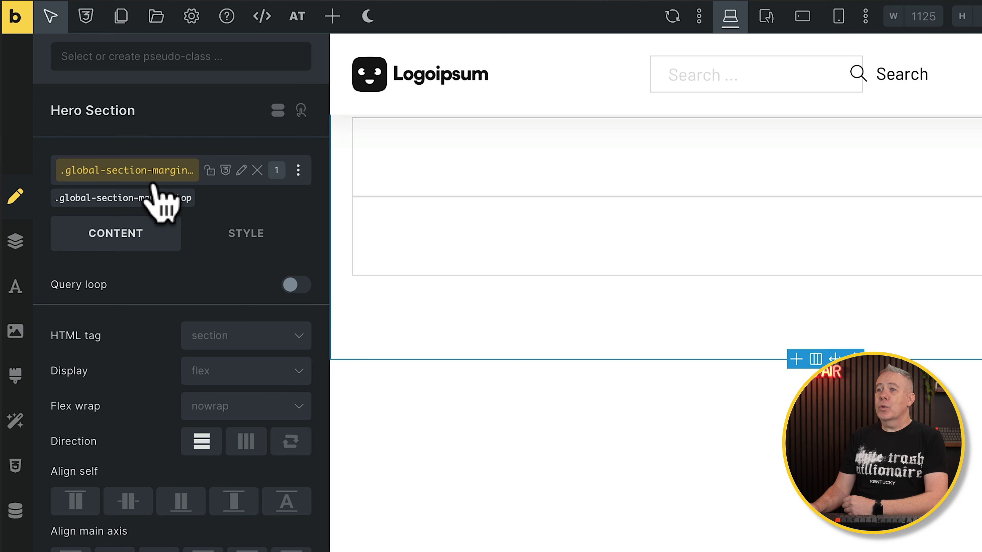
Set the top margin of the global-section-margin-top class to the Core Framework variable var(--space-2xl).
left_click(237, 240)
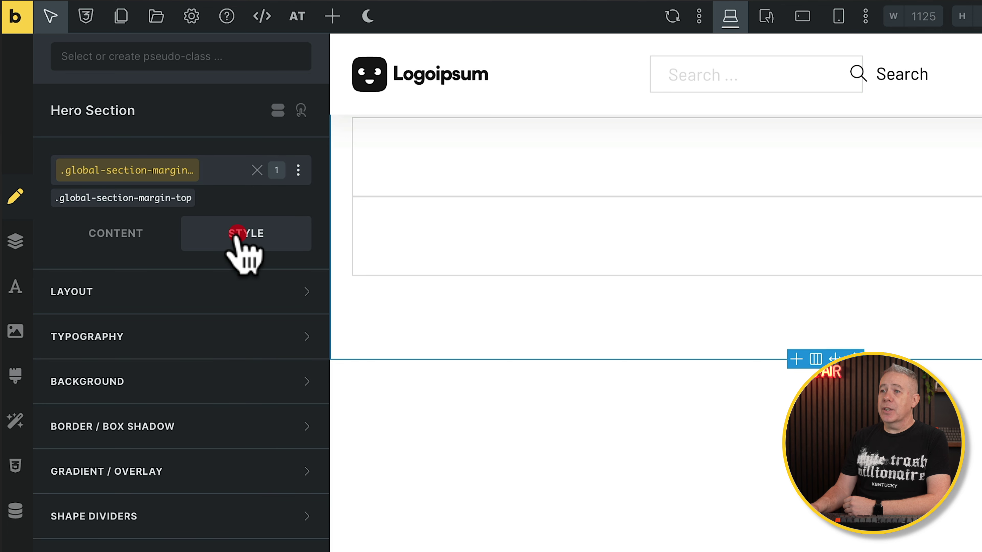
left_click(219, 294)
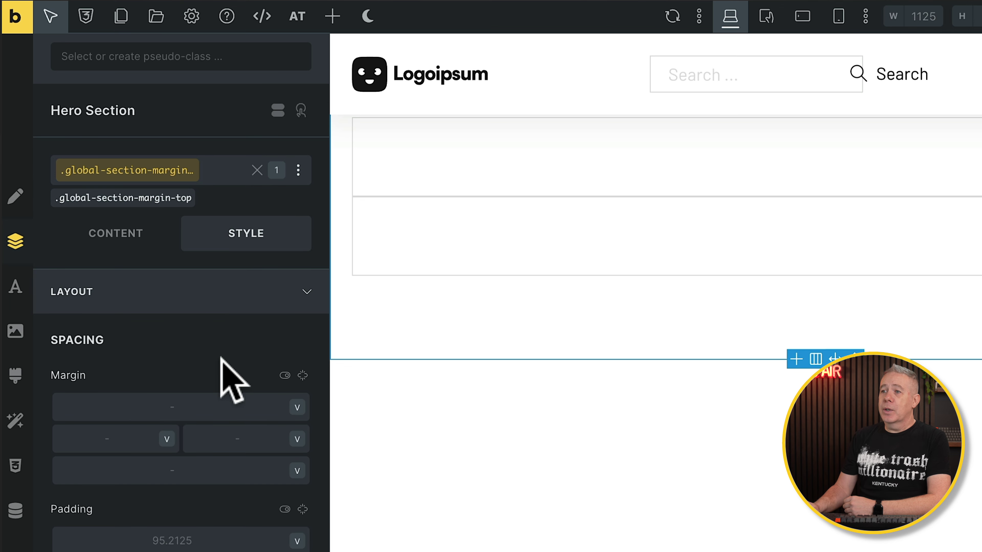
left_click(209, 405)
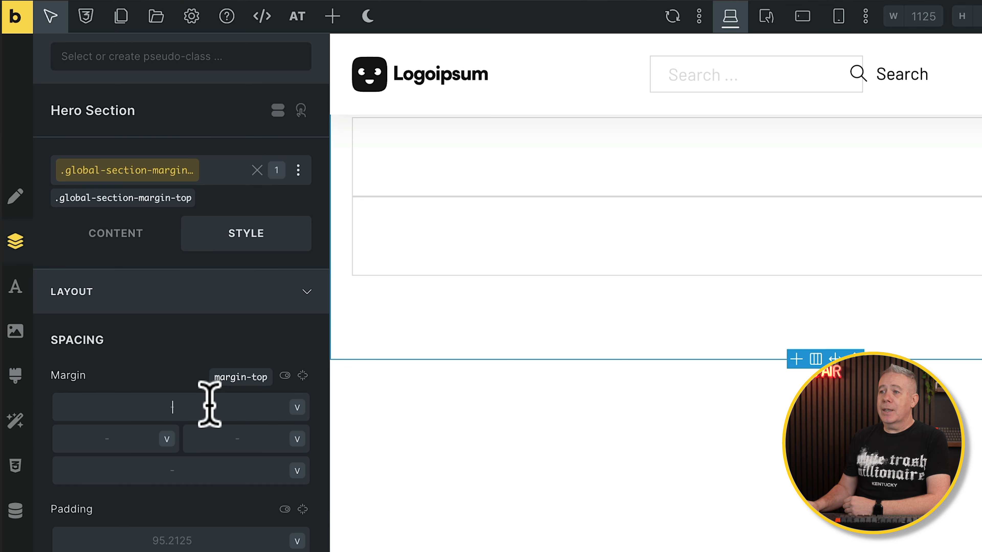
left_click(209, 405)
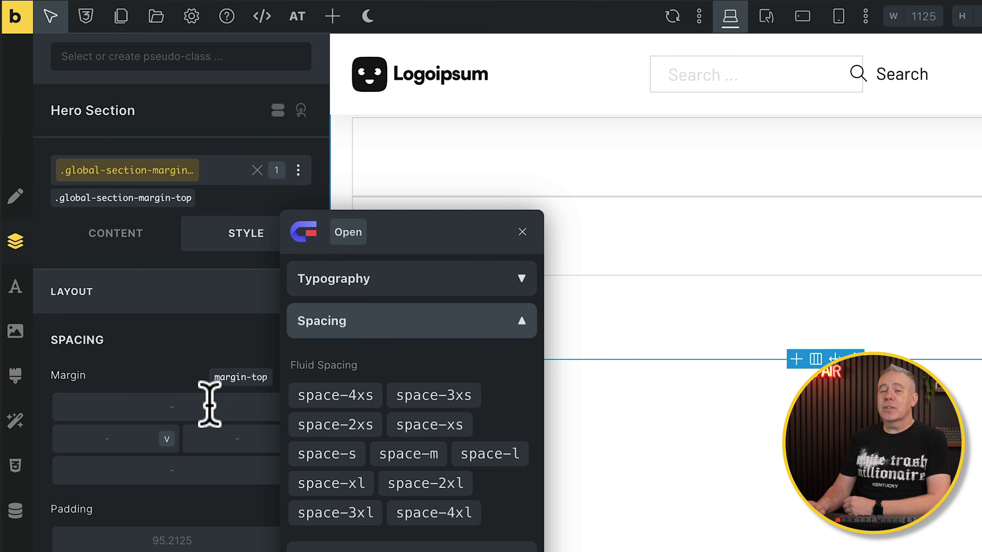
left_click(345, 399)
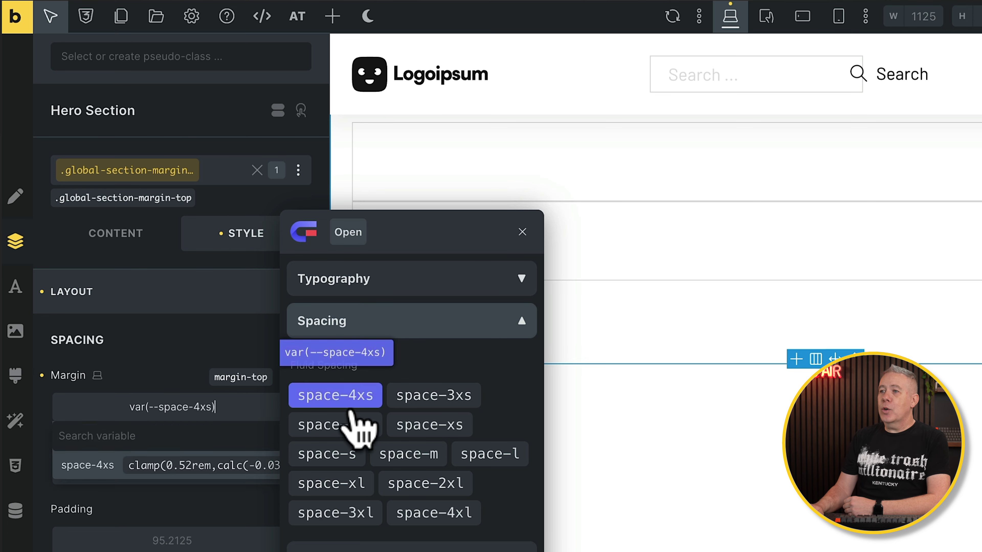
left_click(361, 425)
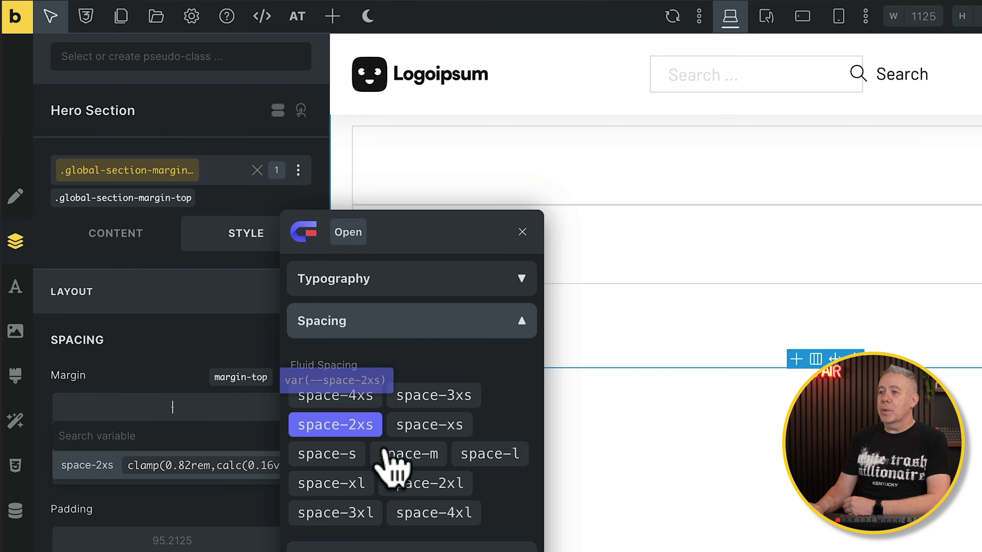
left_click(421, 486)
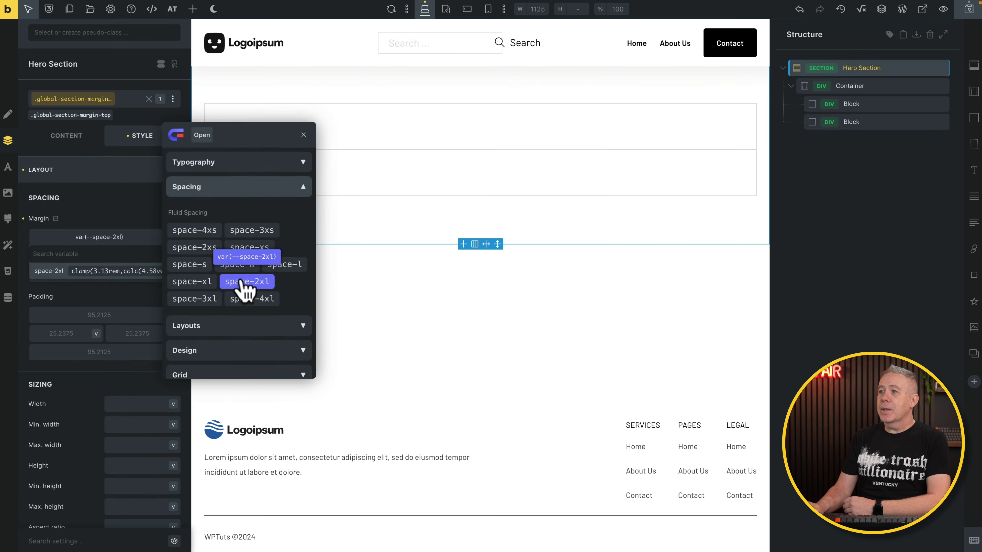
left_click(241, 280)
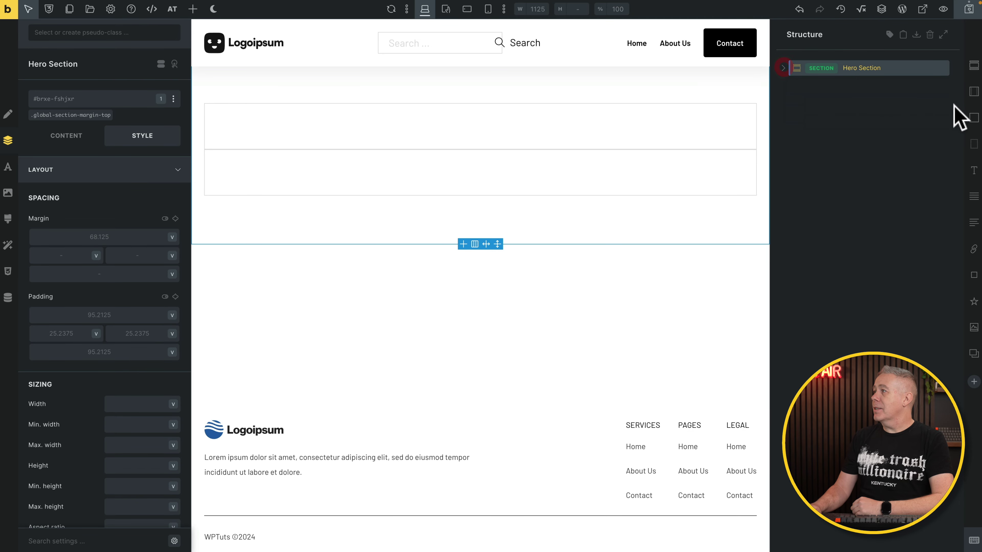
Add a second section below the Hero Section and assign it the global-section-margin-top class.
left_click(974, 73)
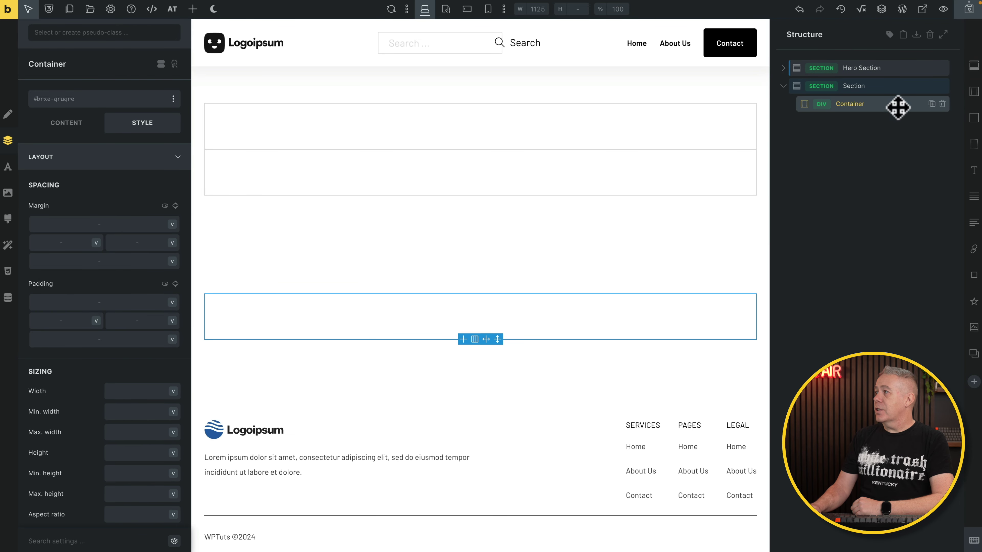
left_click(881, 87)
left_click(92, 102)
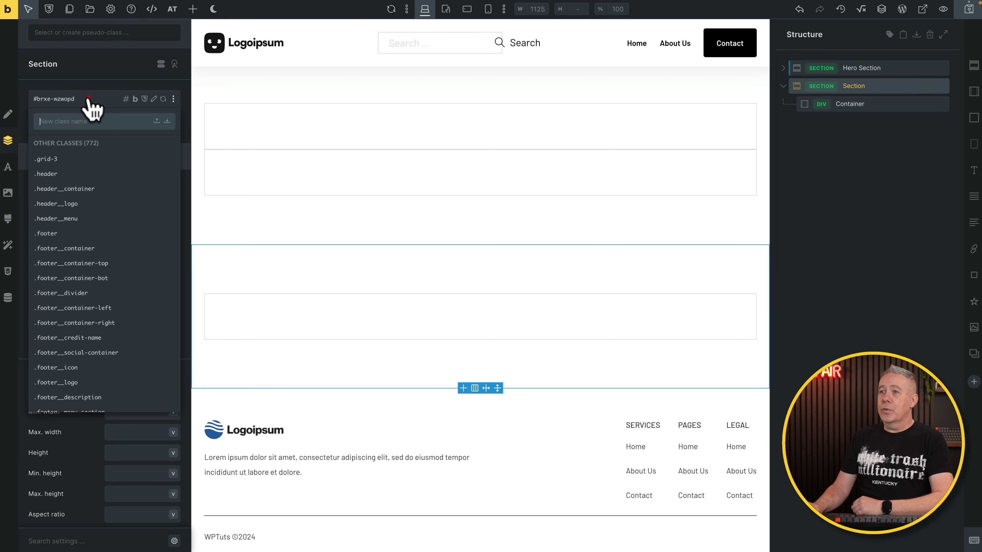
type("globa")
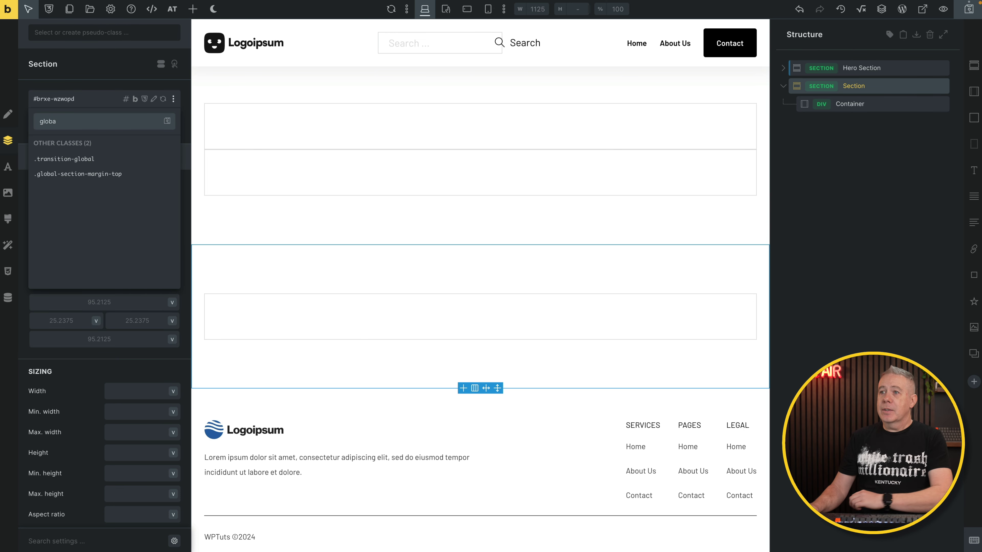
left_click(77, 174)
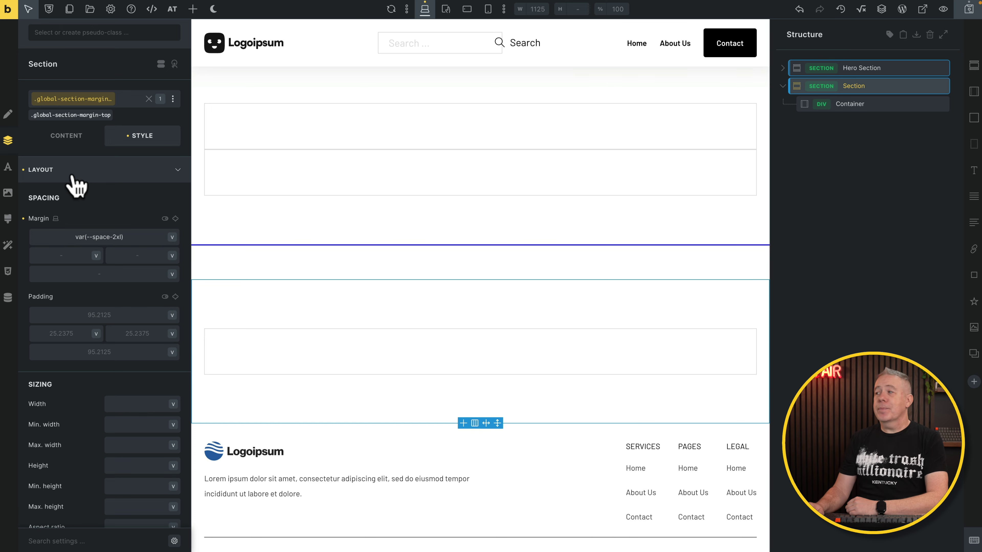
Delete the second section and clear the element selection.
left_click(942, 86)
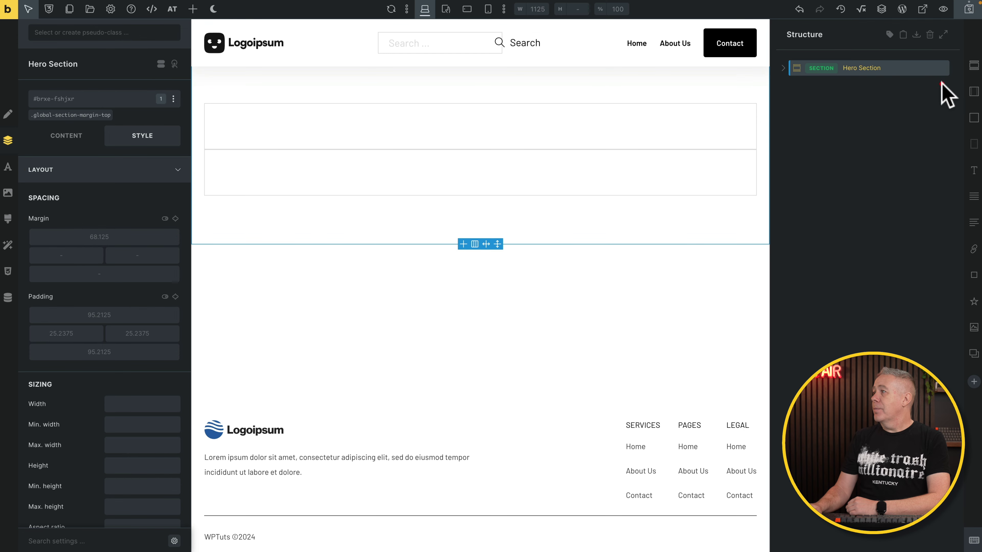
left_click(835, 139)
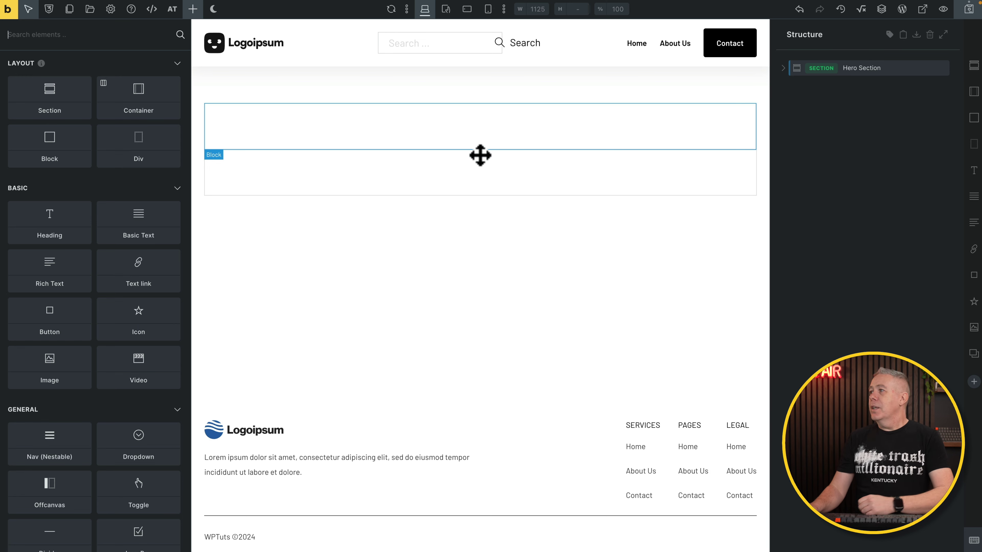
Assign the columns-2 utility class to the Container inside the Hero Section.
left_click(923, 68)
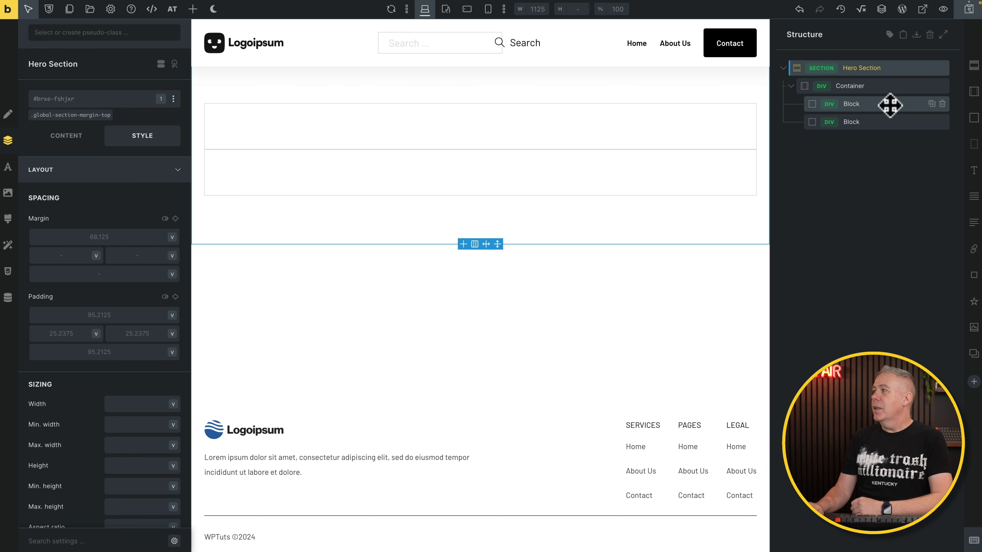
left_click(883, 92)
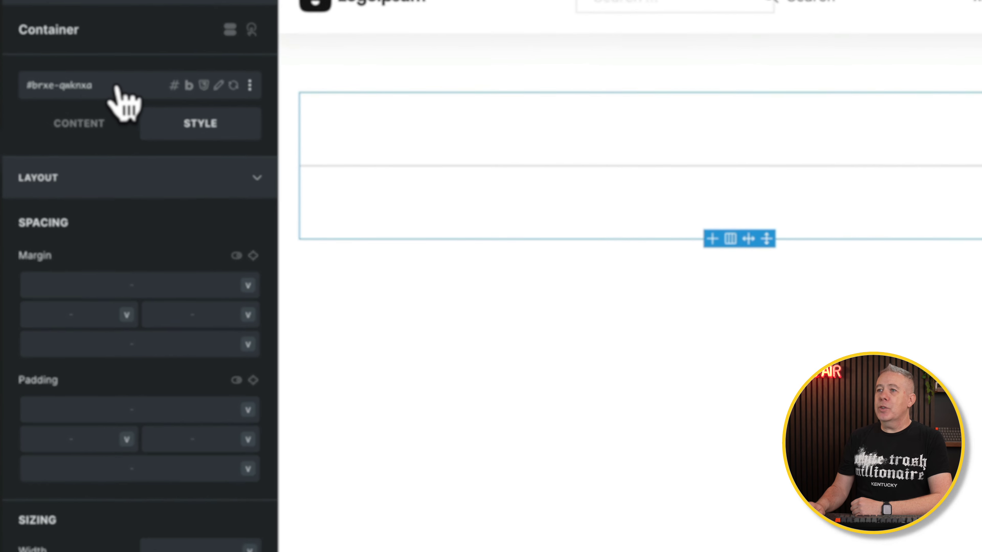
left_click(96, 96)
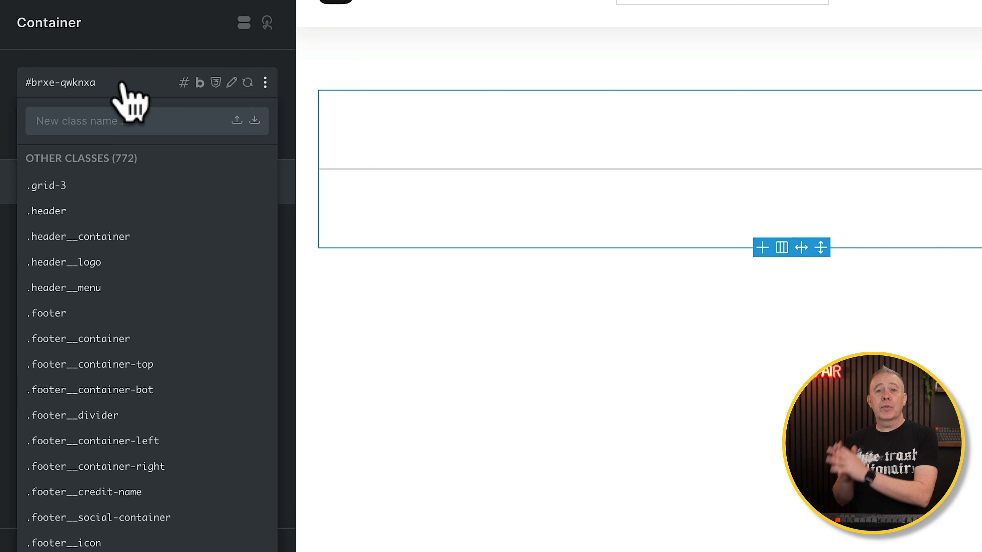
type("colu")
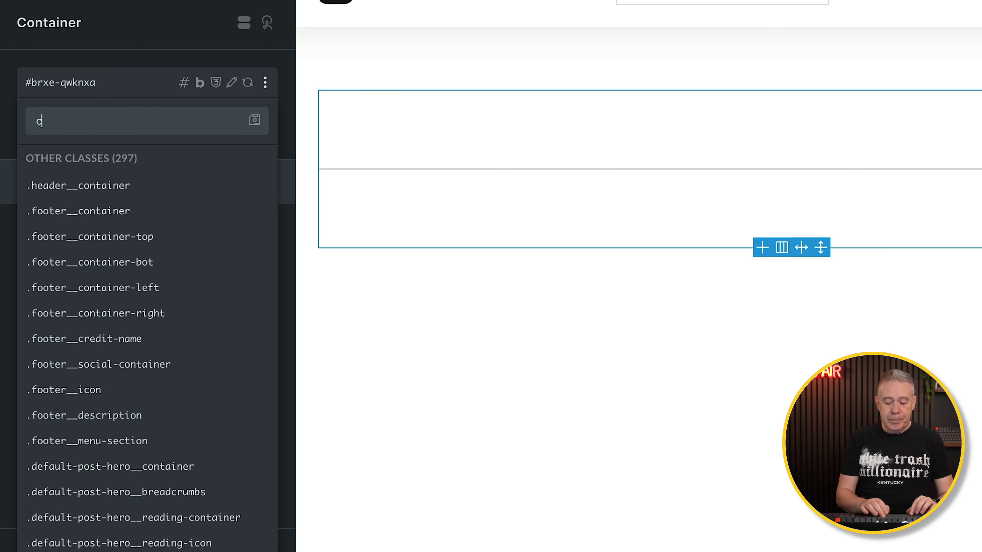
key("BackSpace")
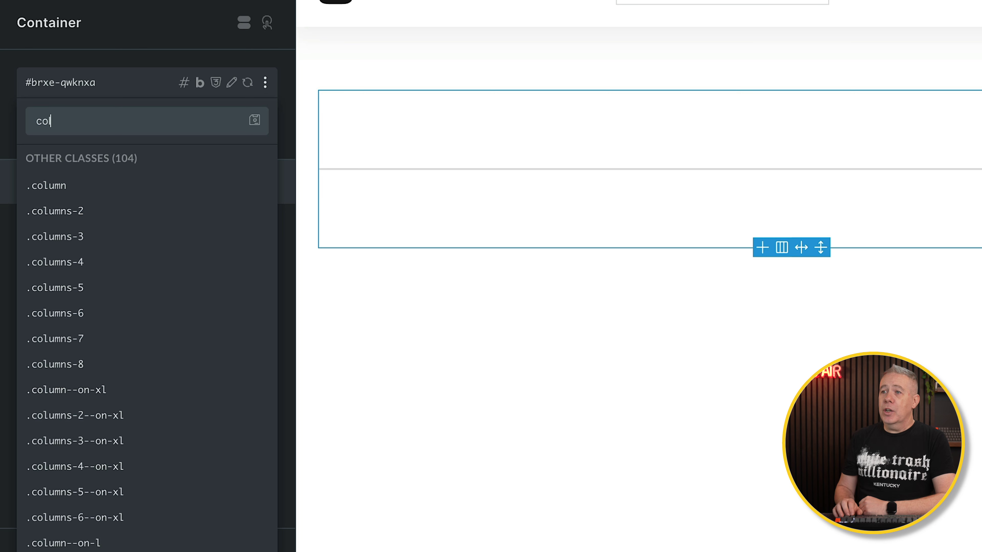
key("Down")
key("Down")
key("Return")
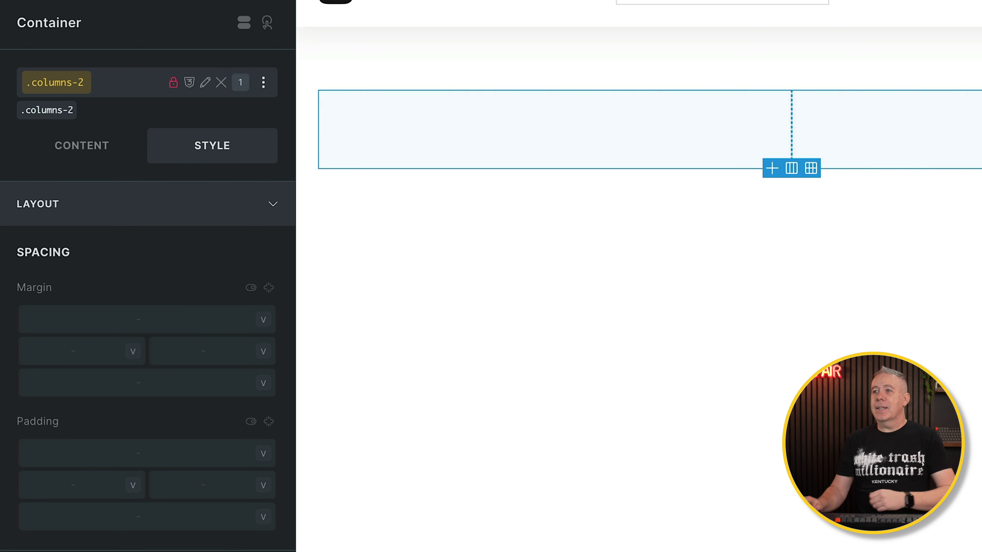
Add the gap-m utility class to the Hero Section's Container and clear the element selection.
left_click(110, 82)
type("gap")
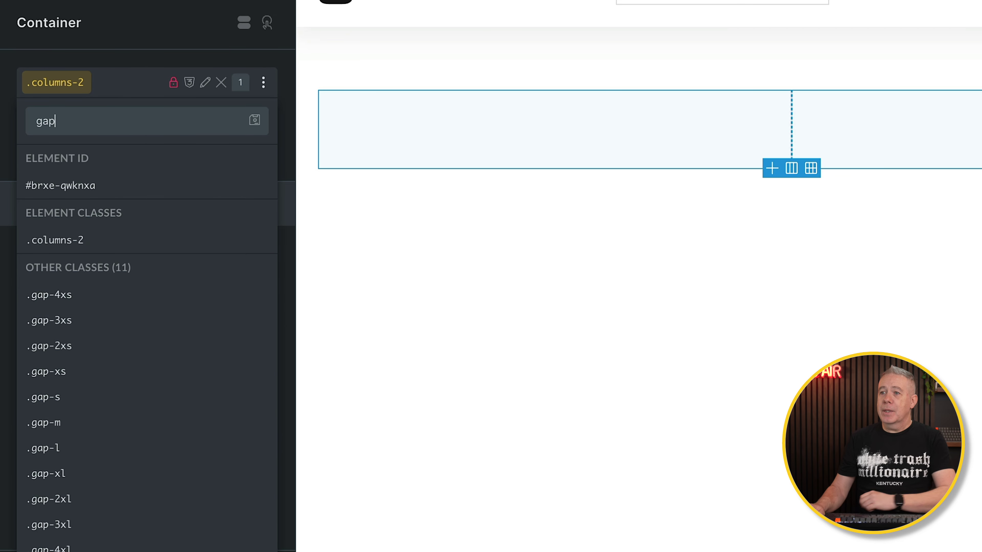
left_click(81, 430)
left_click(488, 201)
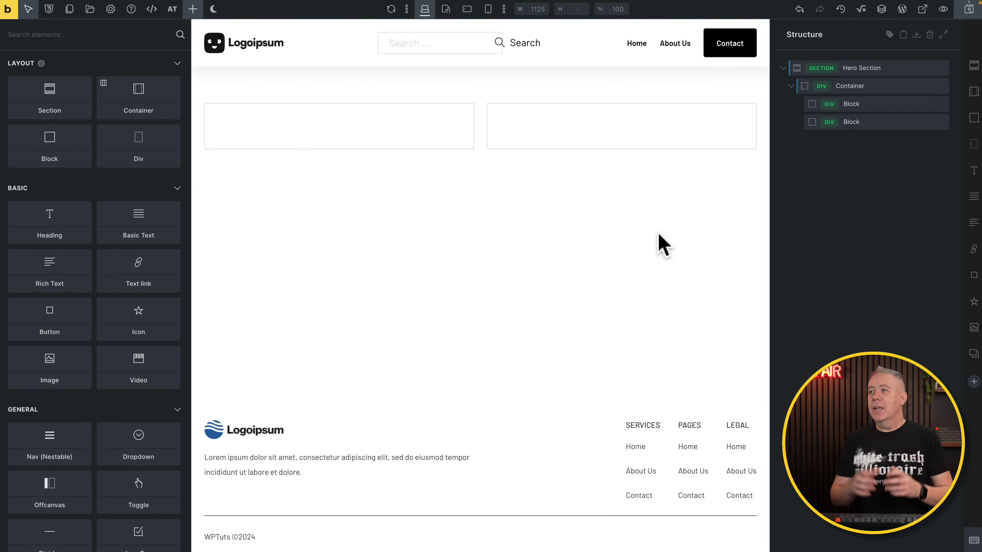
Remove the gap-m and columns-2 classes from the Hero Section's Container.
left_click(879, 85)
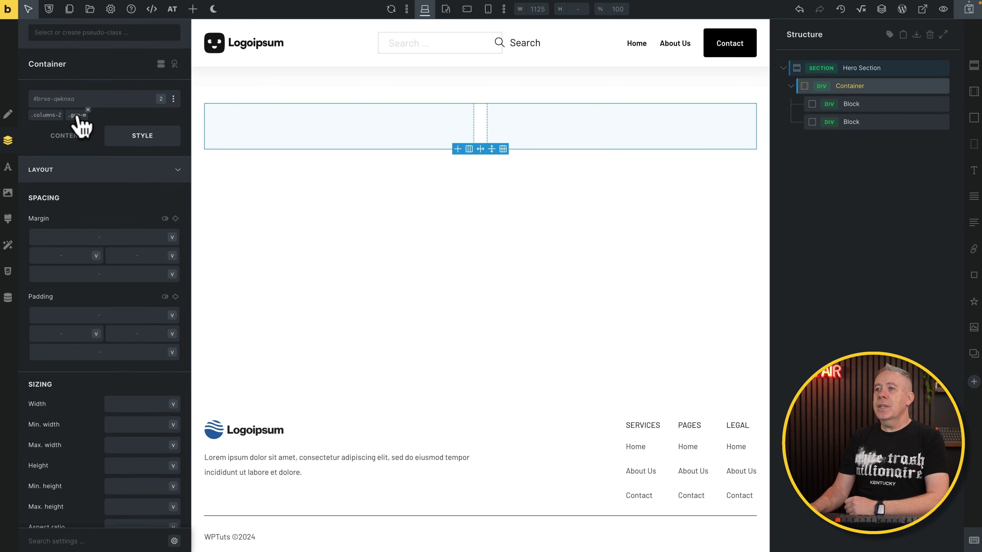
left_click(87, 110)
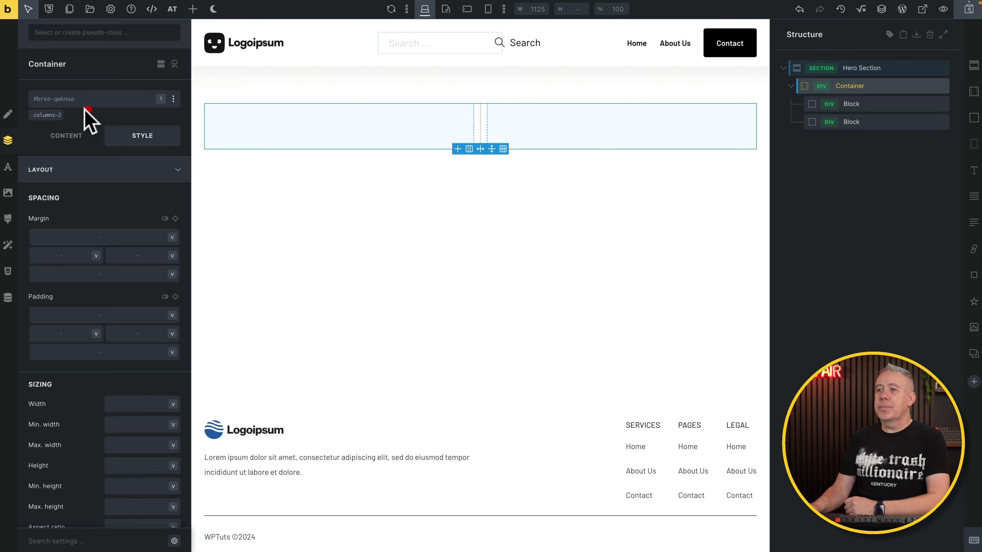
left_click(63, 110)
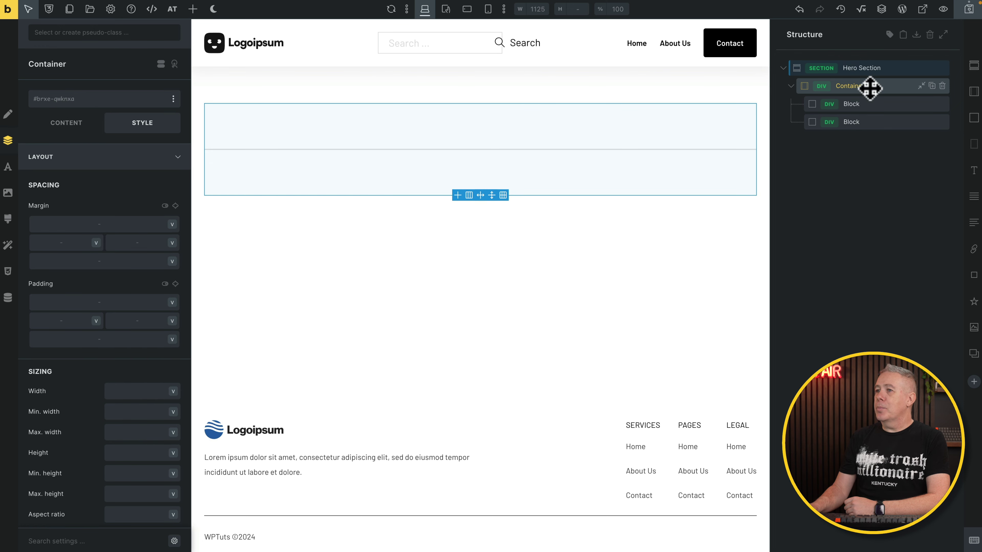
Set the Container's display to grid with grid template columns of 1fr 1fr.
left_click(64, 124)
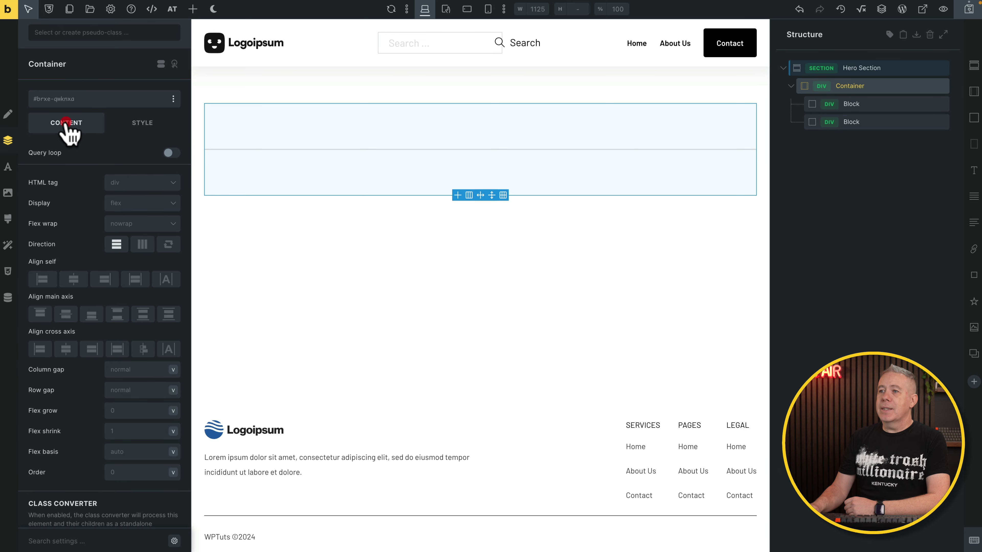
left_click(136, 203)
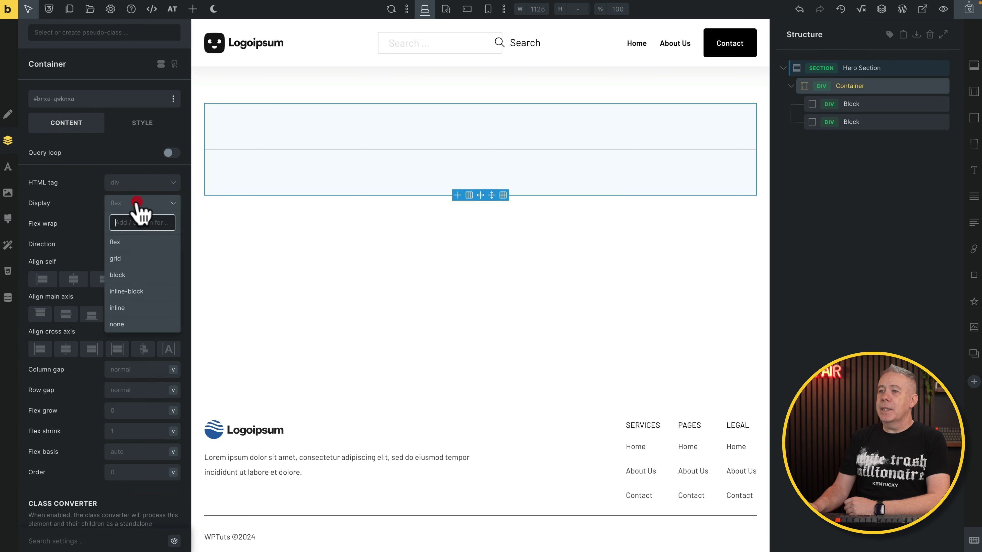
left_click(131, 258)
left_click(82, 259)
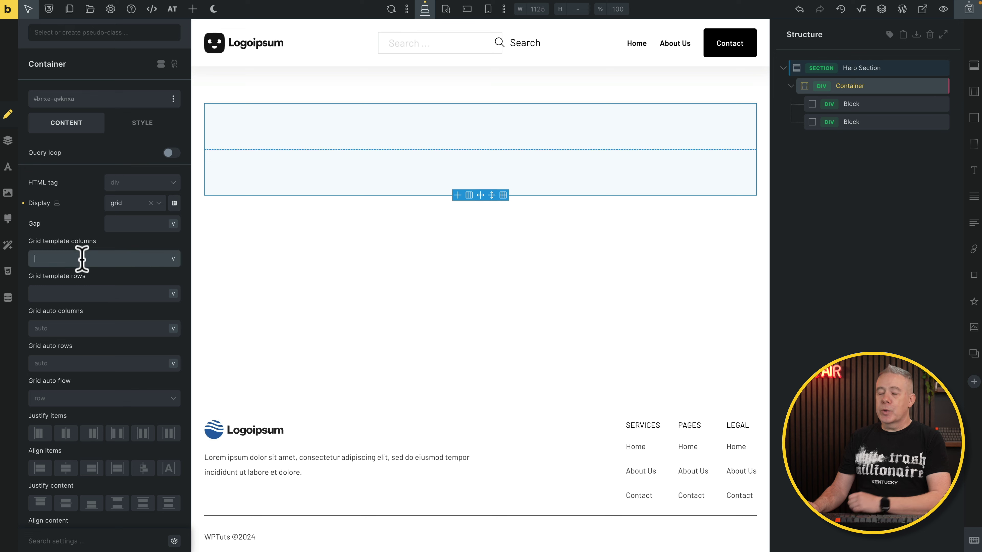
type("1fr 1fr")
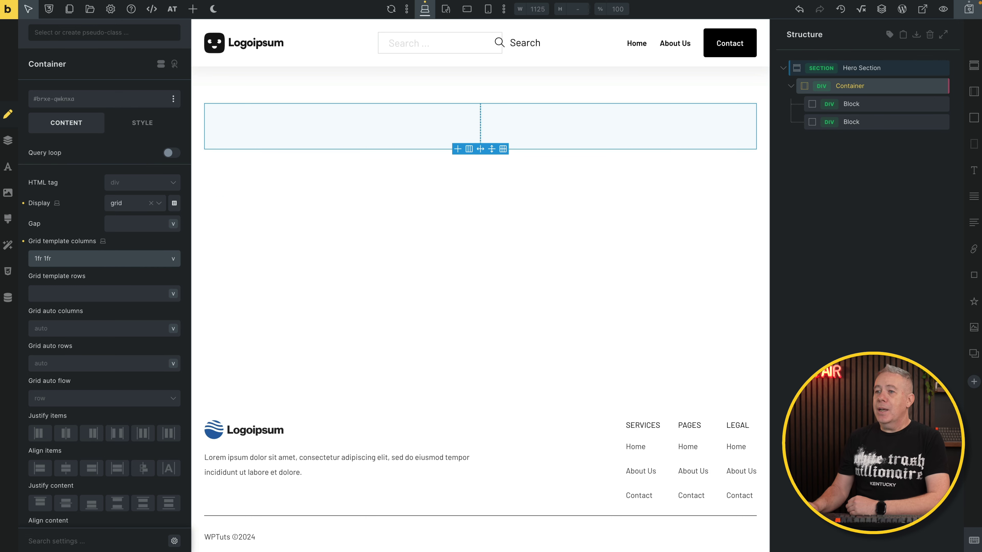
Set the Container's grid gap to the Core Framework variable var(--space-m).
left_click(134, 224)
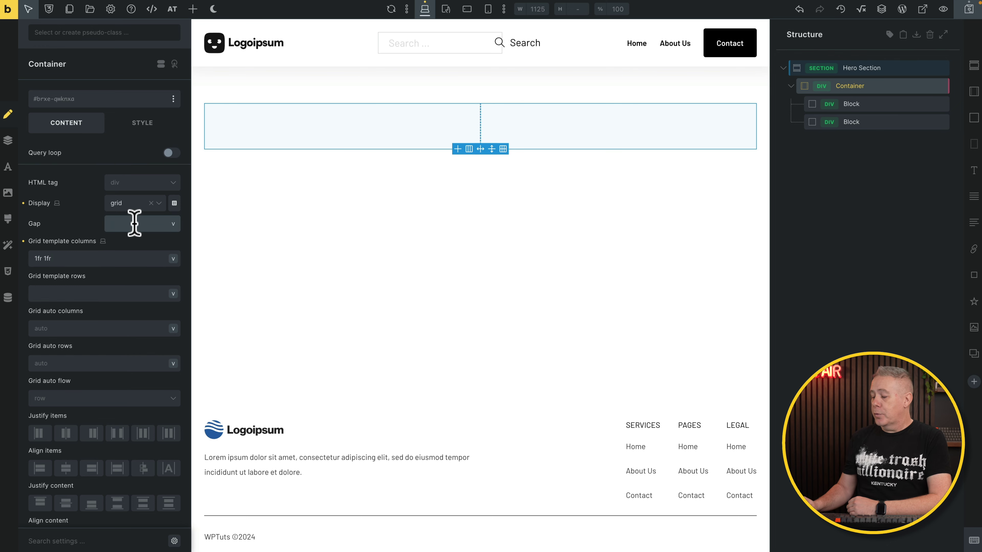
left_click(134, 224)
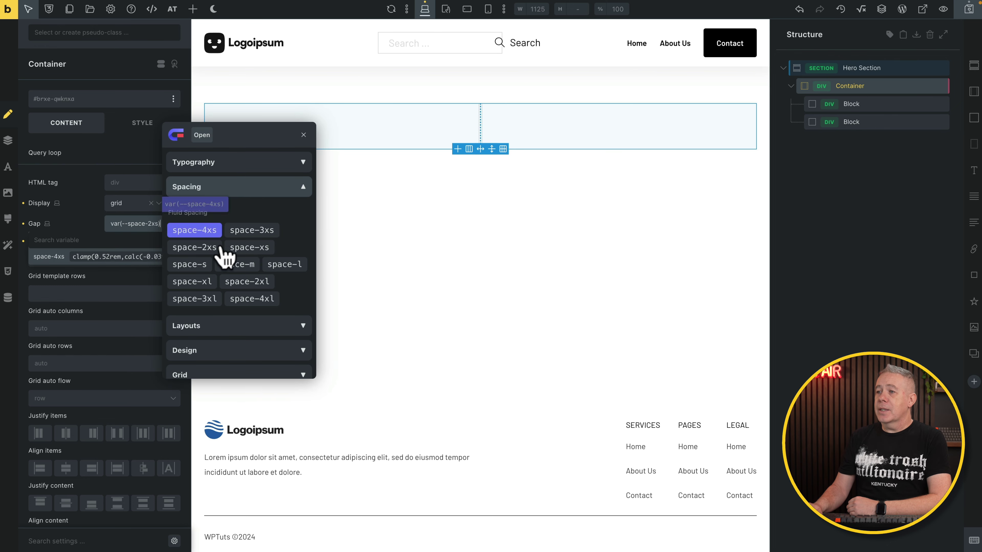
left_click(236, 265)
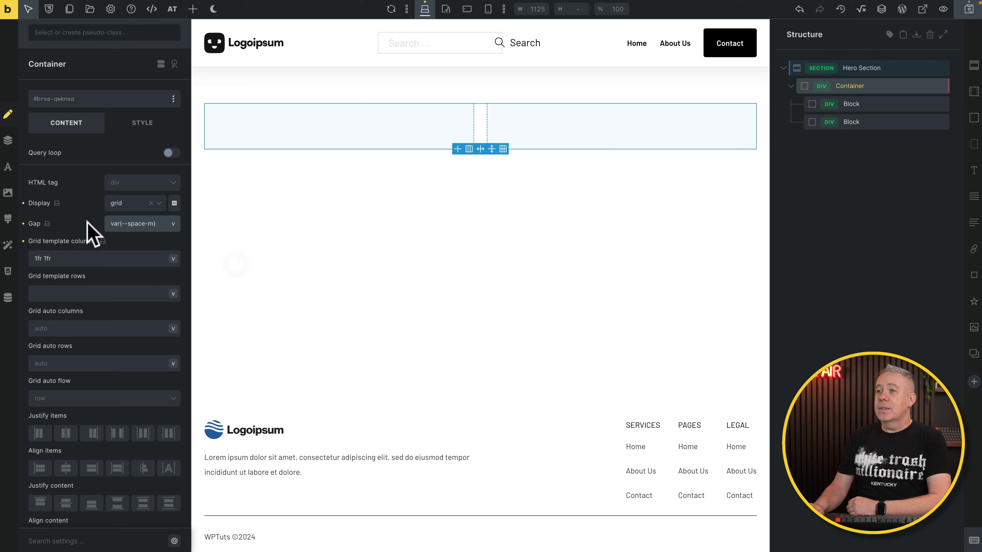
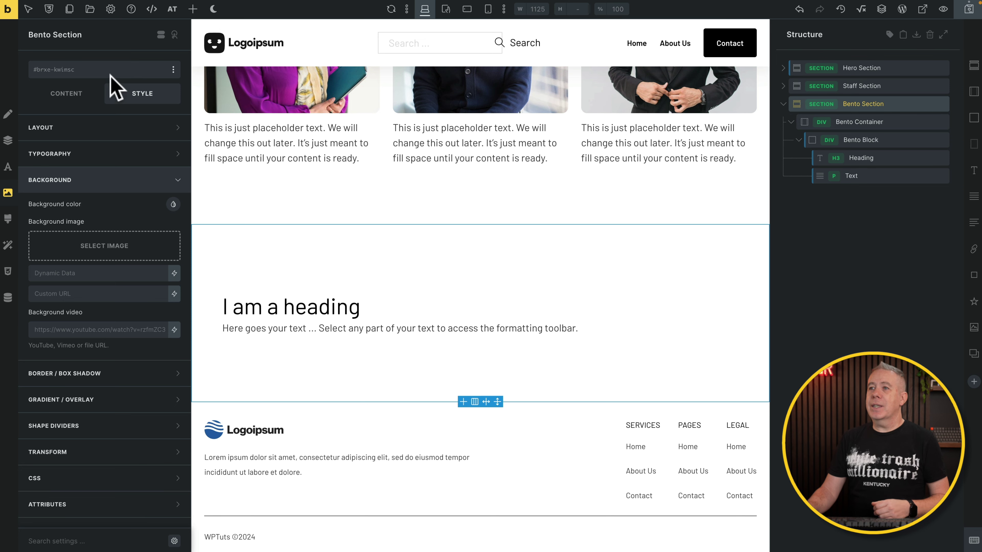
Create a class named global-section-dark on the Bento Section.
left_click(88, 71)
type("glo")
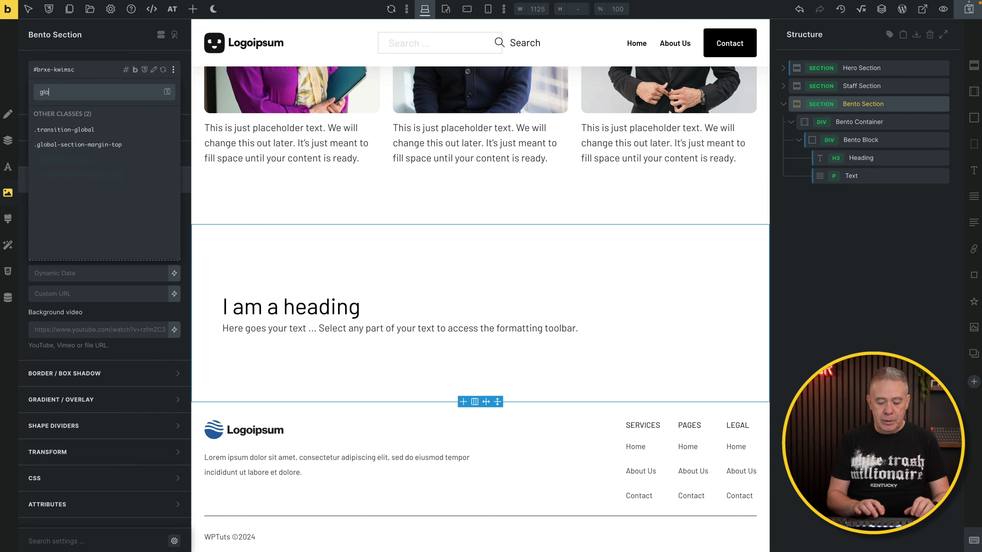
type("bal-section-dark")
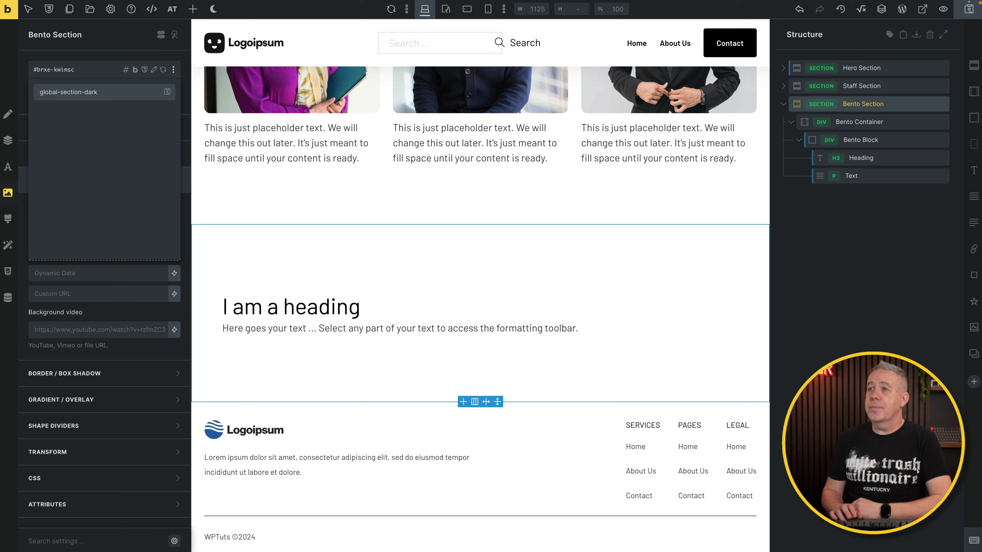
key("Return")
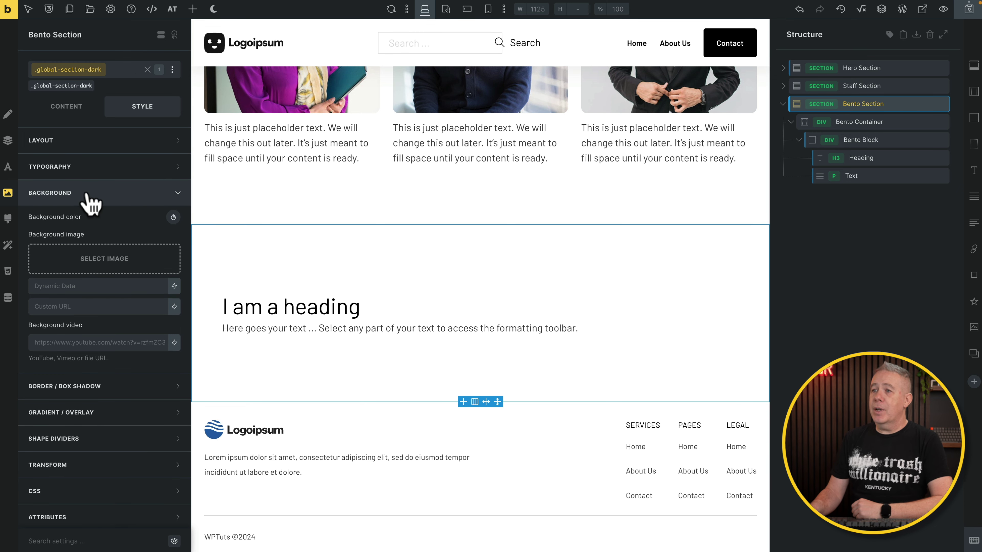
Set the background color of the global-section-dark class to the Core Framework color var(--dark).
left_click(173, 217)
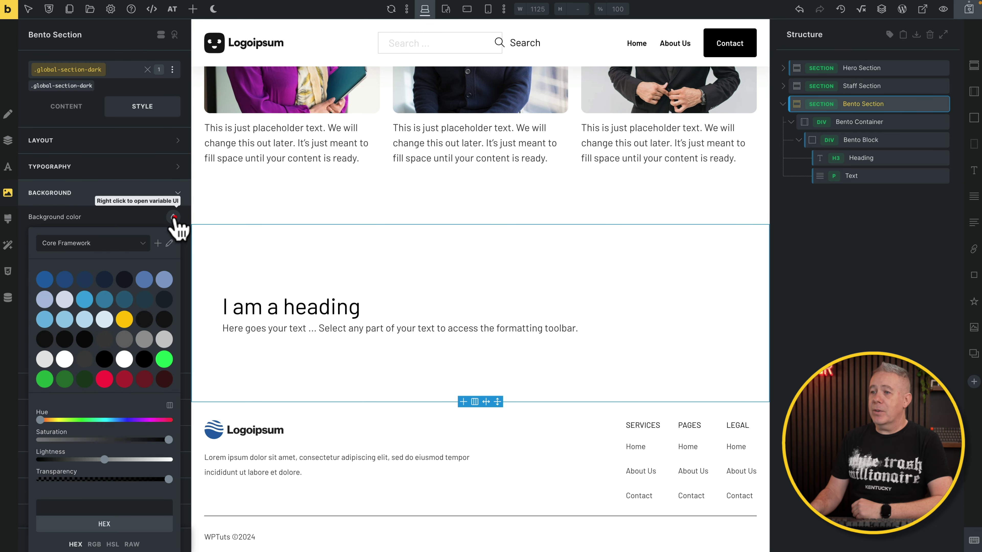
left_click(144, 359)
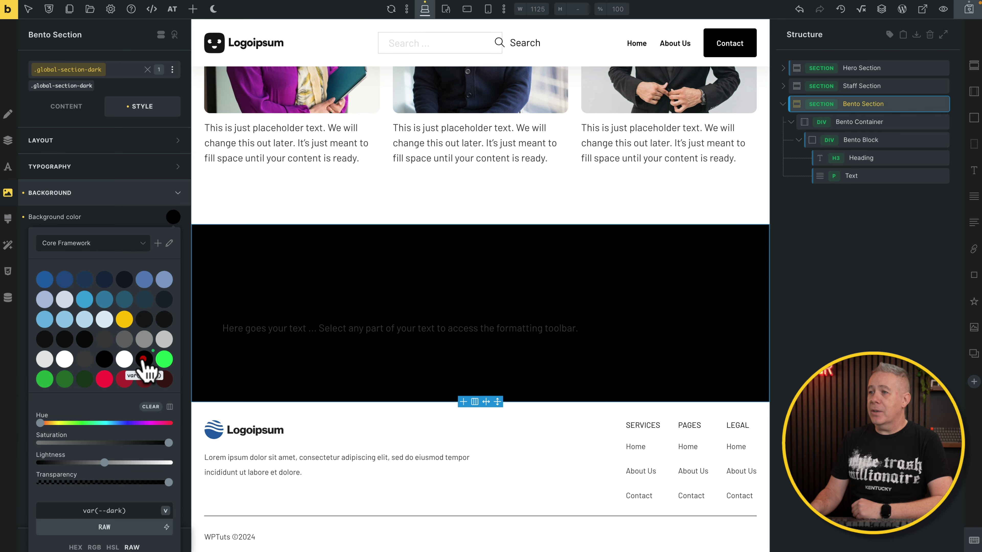
left_click(126, 193)
Try the global-section-dark class on the Hero Section and remove it again.
scroll(500, 265, "up", 6)
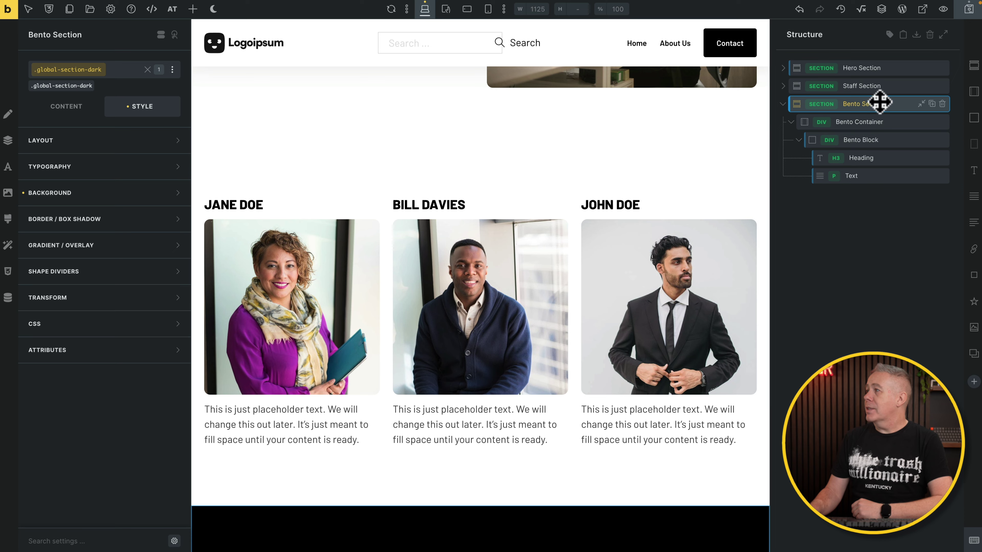
left_click(878, 69)
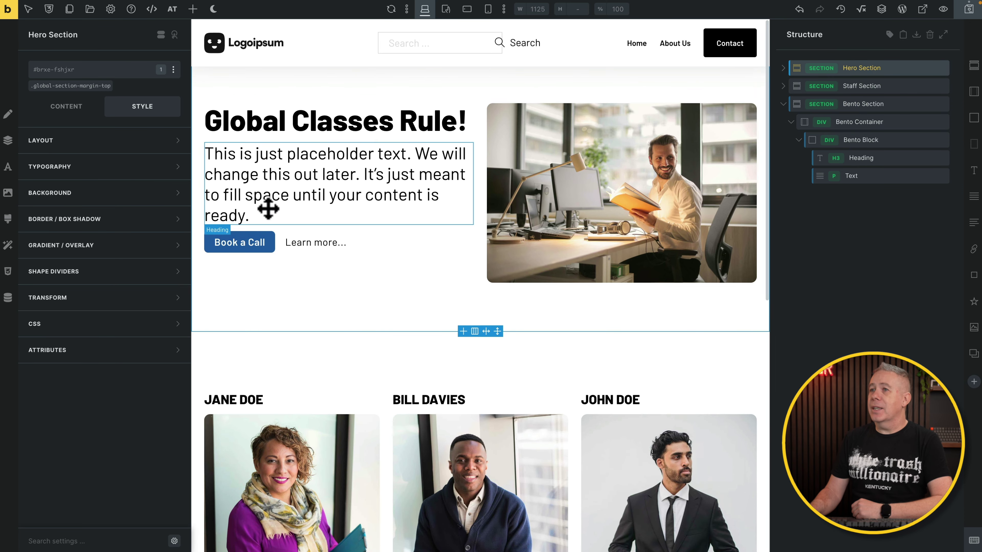
left_click(91, 70)
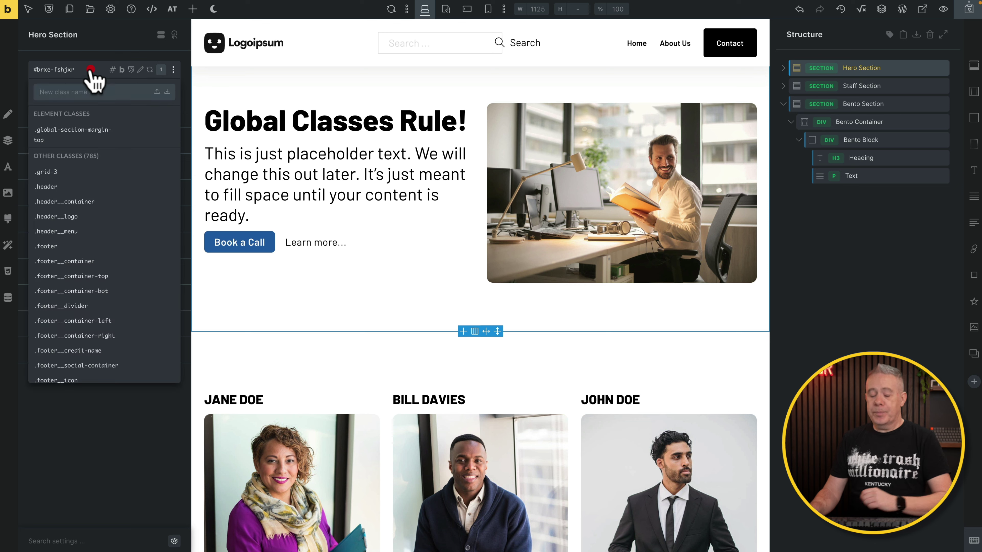
type("globa")
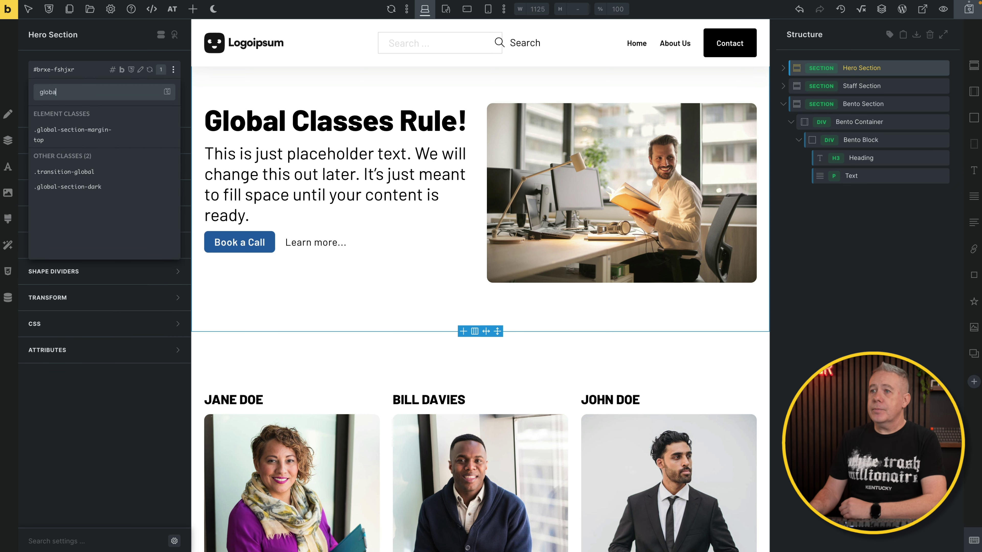
left_click(60, 187)
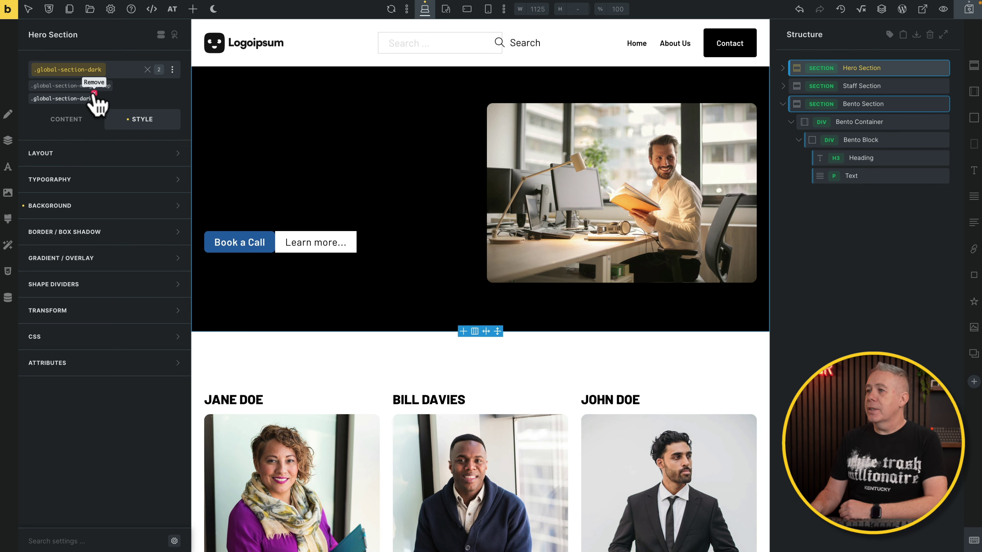
left_click(94, 94)
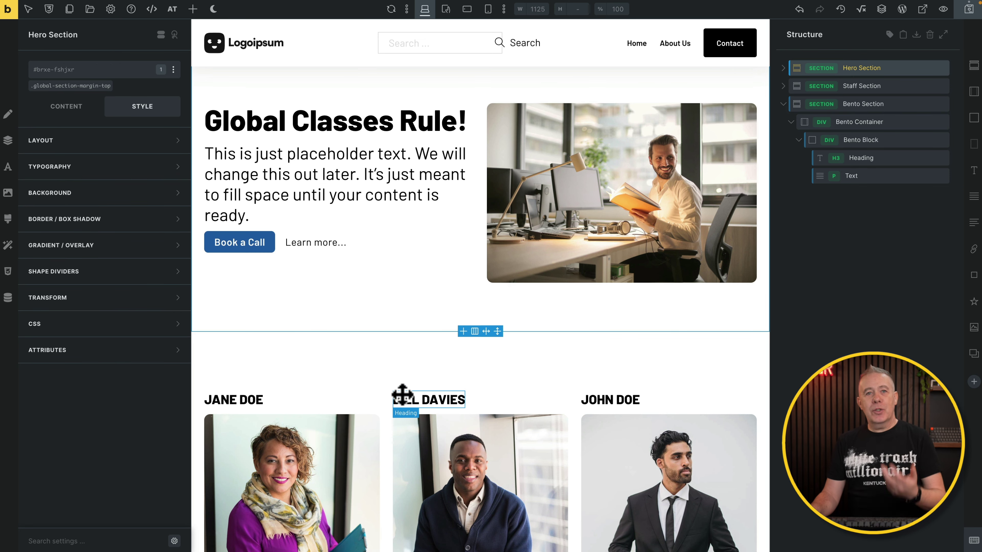
Set the typography color of the Bento Section's global-section-dark class to the Core Framework color var(--light).
scroll(403, 394, "down", 12)
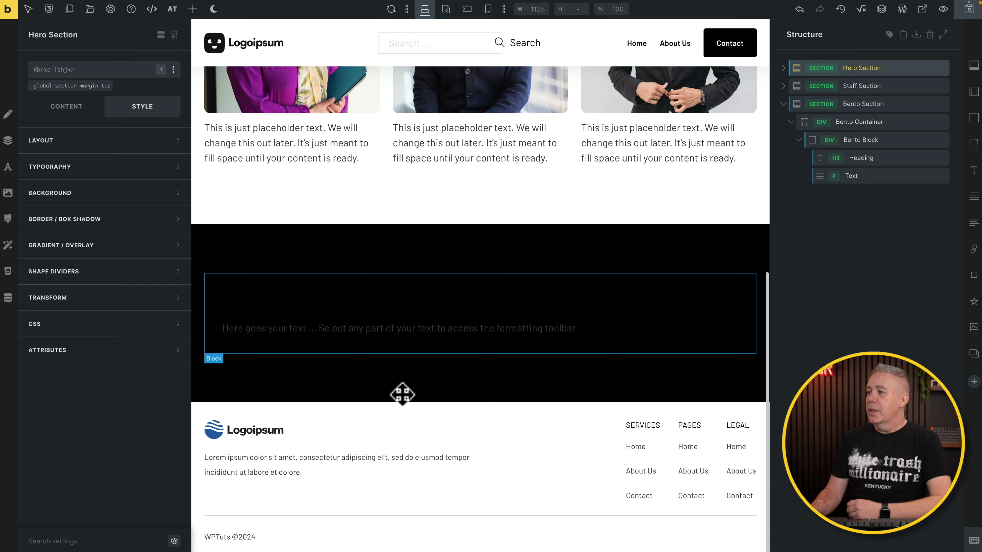
left_click(886, 107)
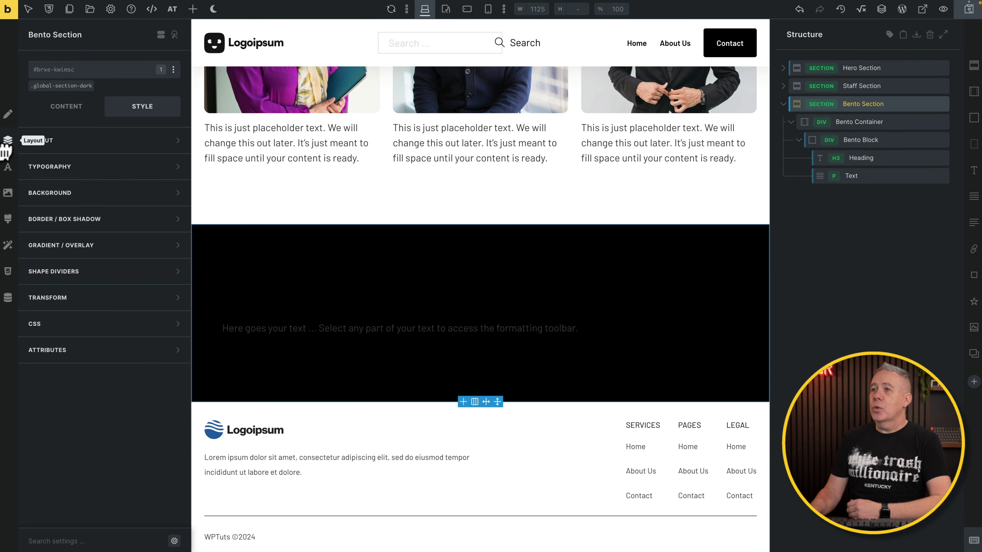
left_click(58, 88)
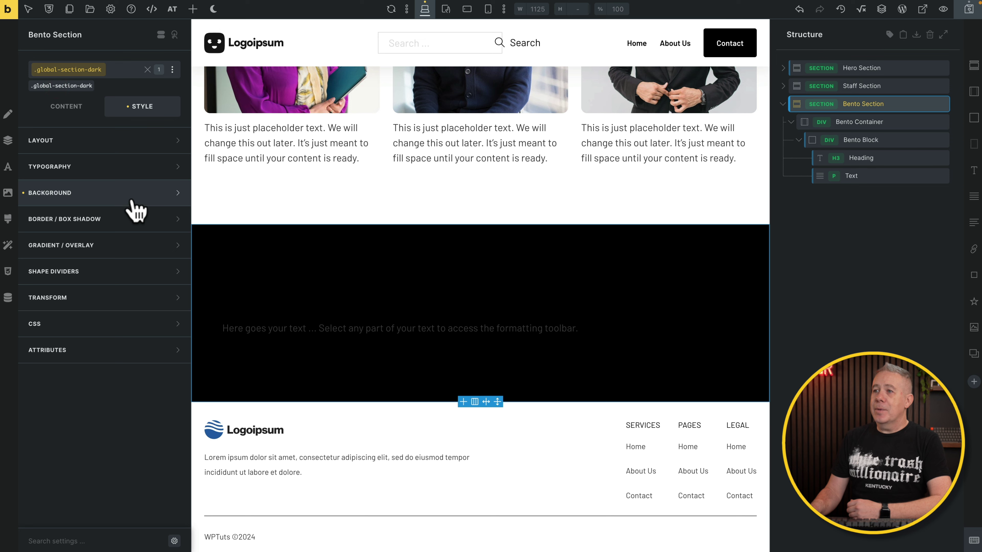
left_click(153, 171)
left_click(174, 191)
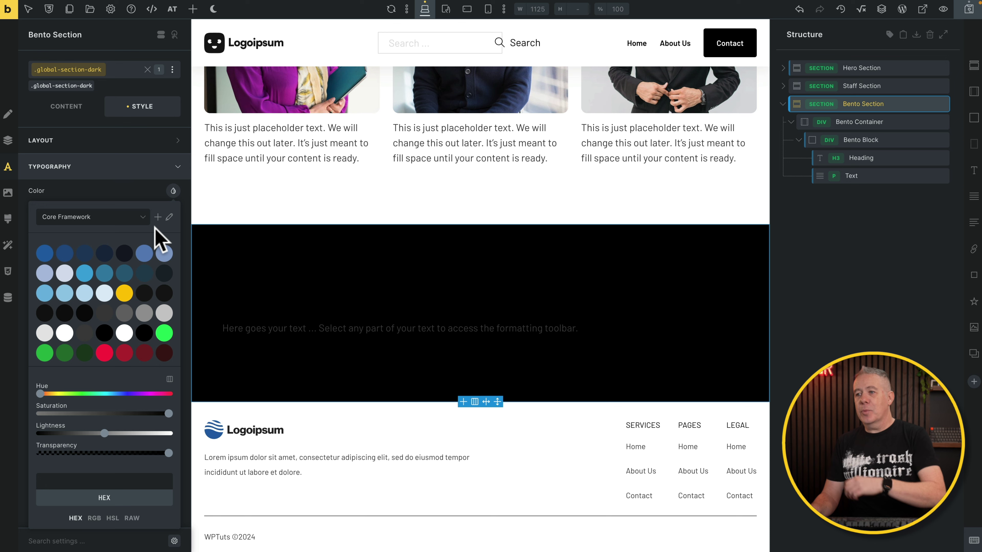
left_click(124, 334)
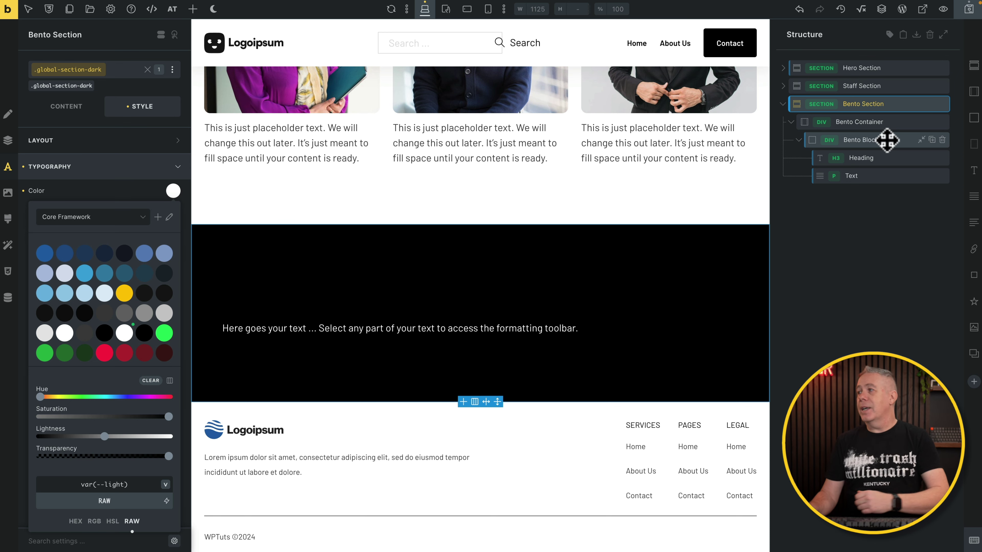
Rename the class on the Bento Block's Heading to bento-block__heading--light.
left_click(881, 157)
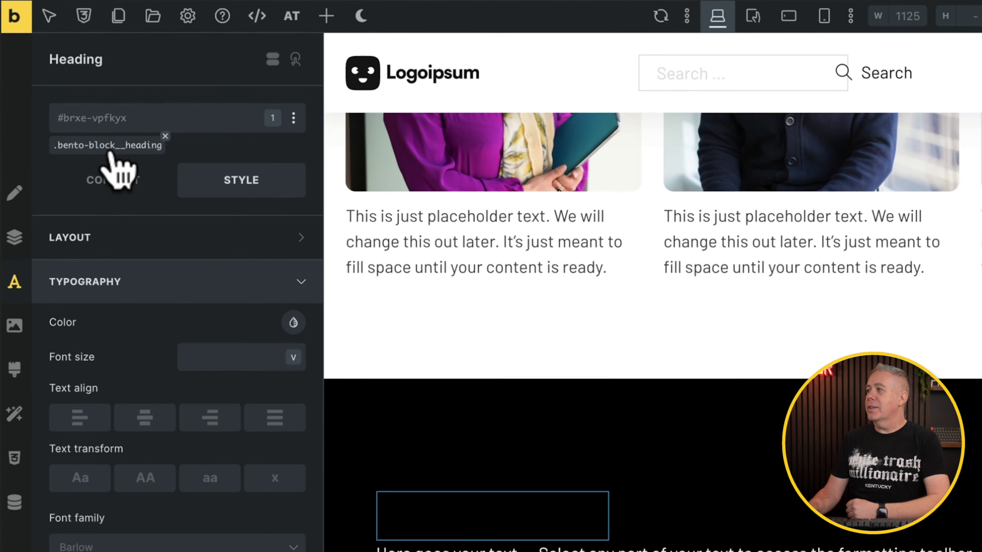
left_click(130, 148)
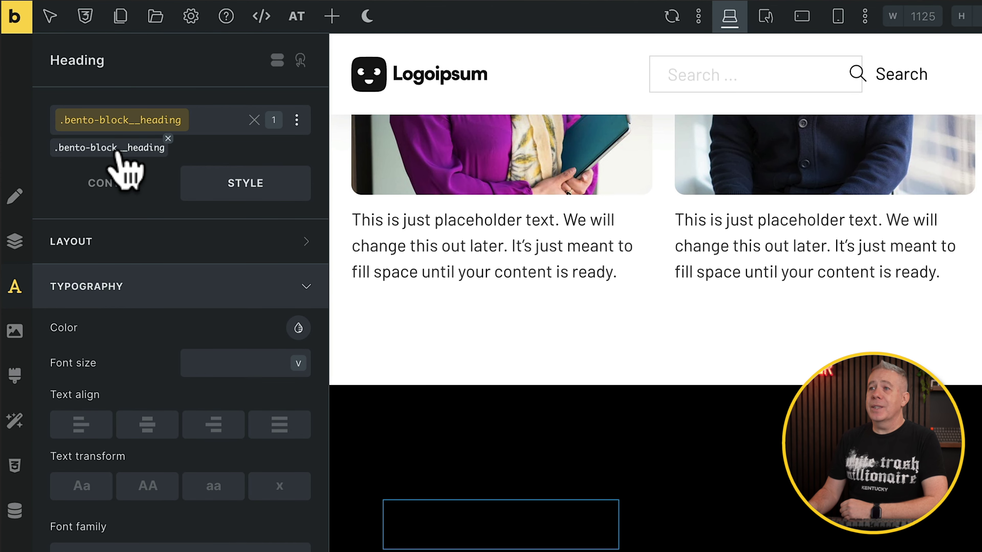
mouse_move(207, 121)
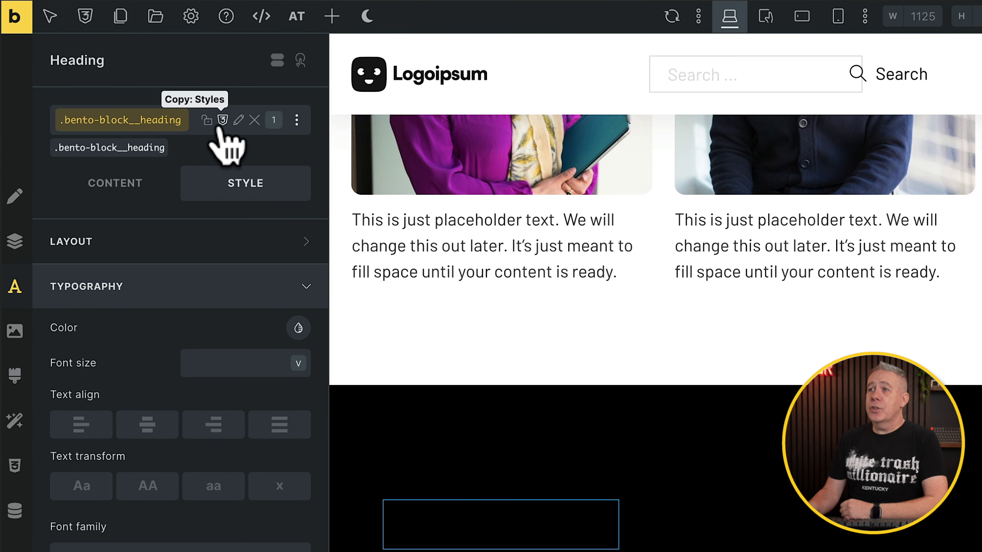
left_click(238, 120)
type("-")
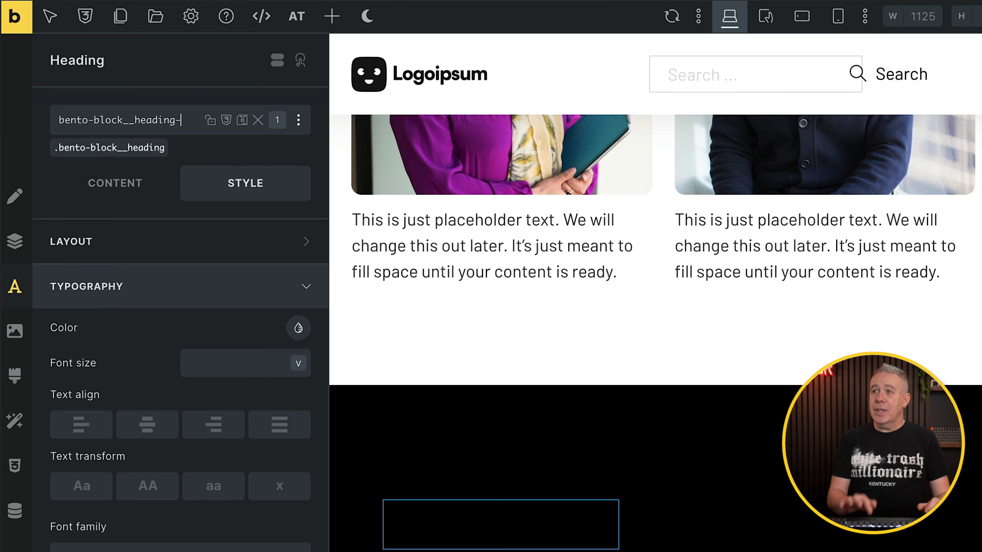
type("-light")
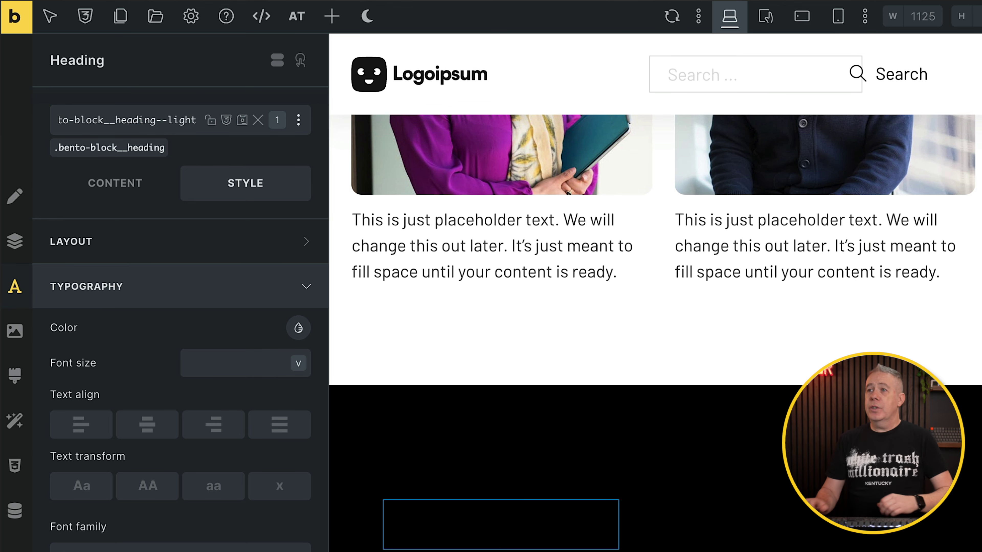
key("Return")
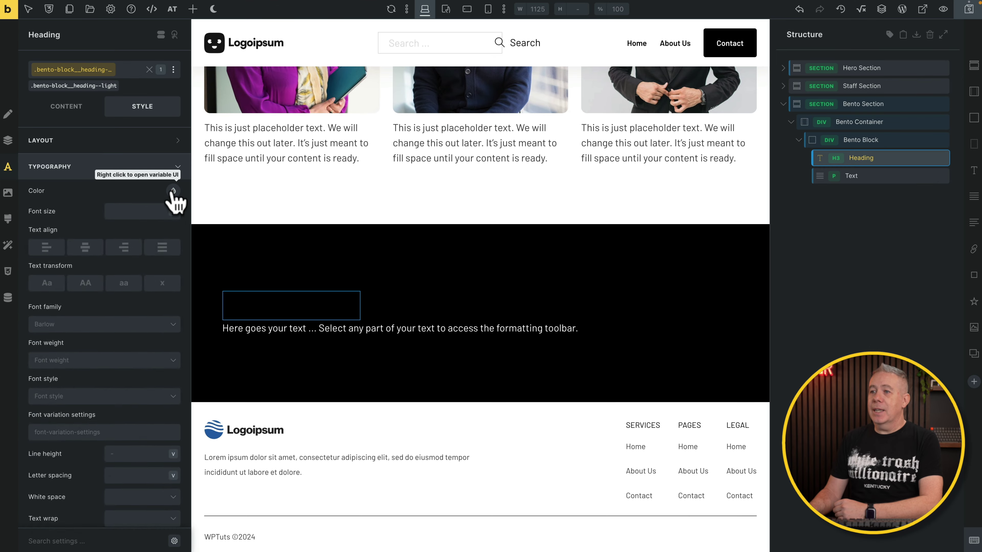
Set the typography color of the bento-block__heading--light class to the Core Framework color var(--light).
left_click(173, 191)
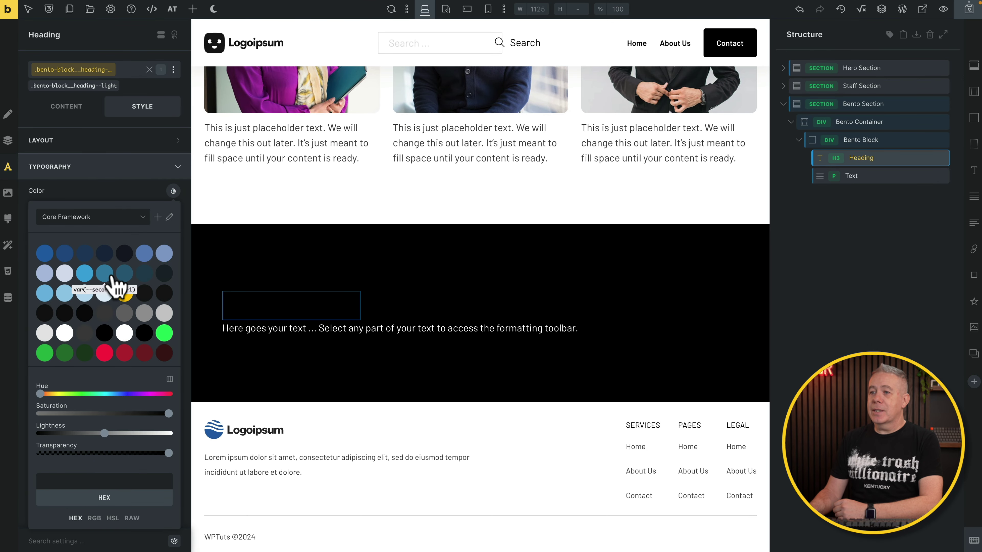
left_click(125, 333)
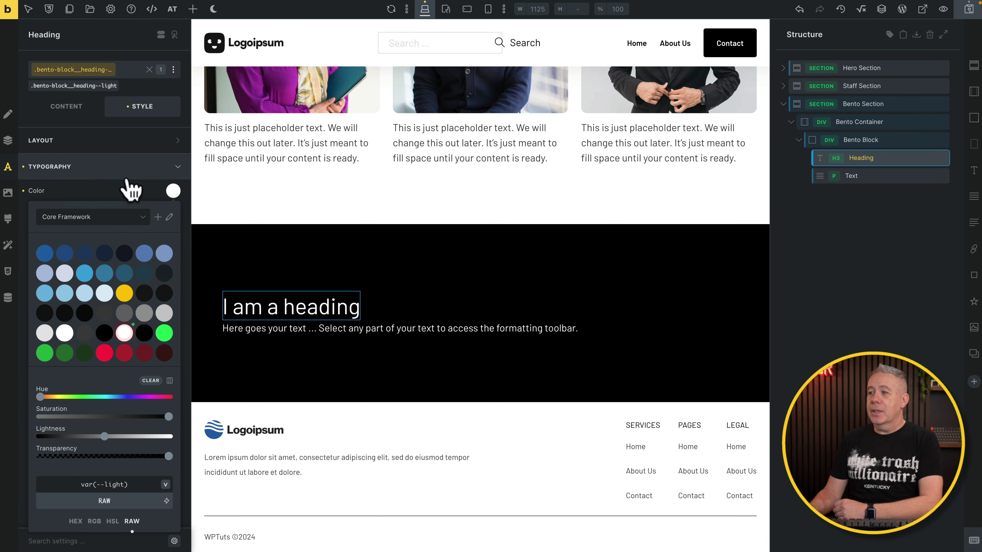
left_click(135, 199)
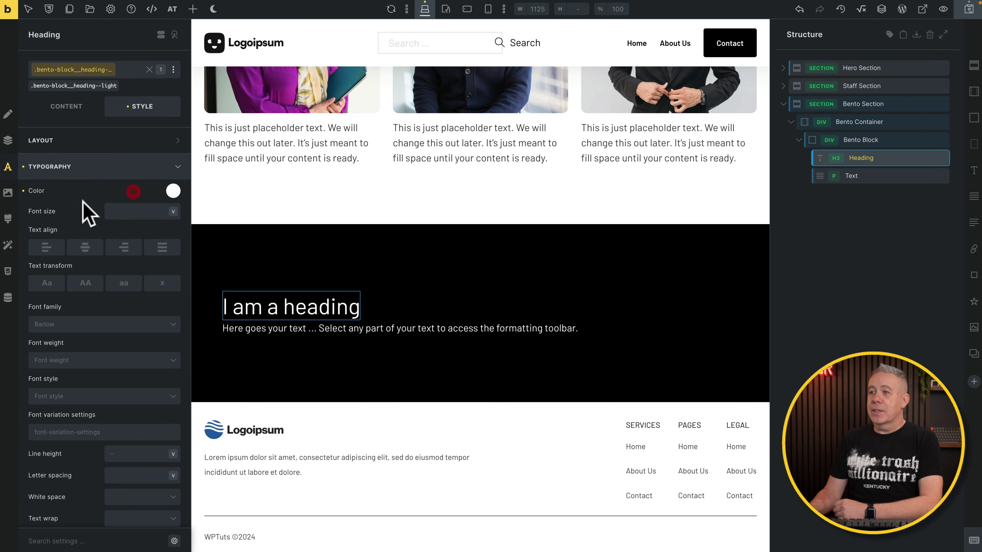
Set the bento-block__heading--light class to font size var(--text-xl) with capitalized text.
left_click(144, 211)
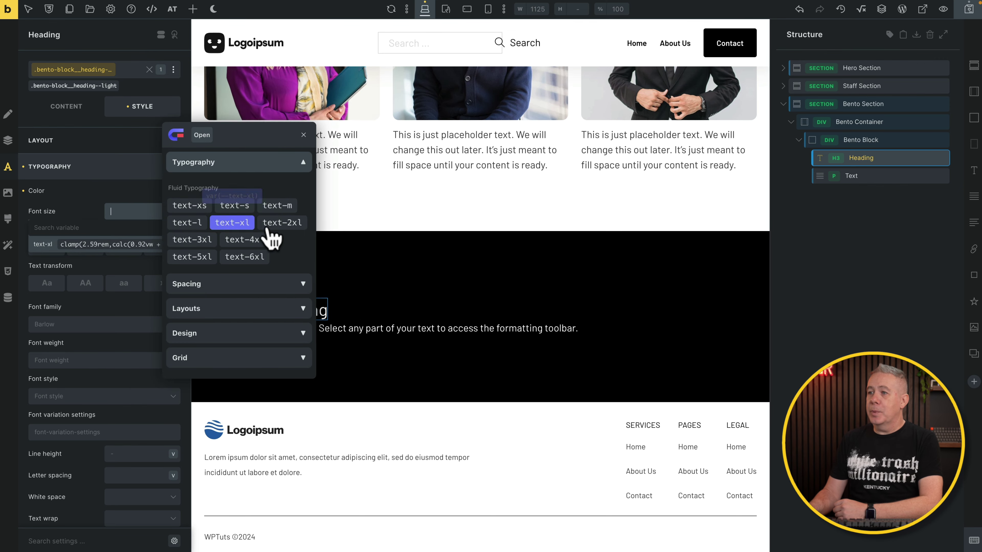
left_click(232, 221)
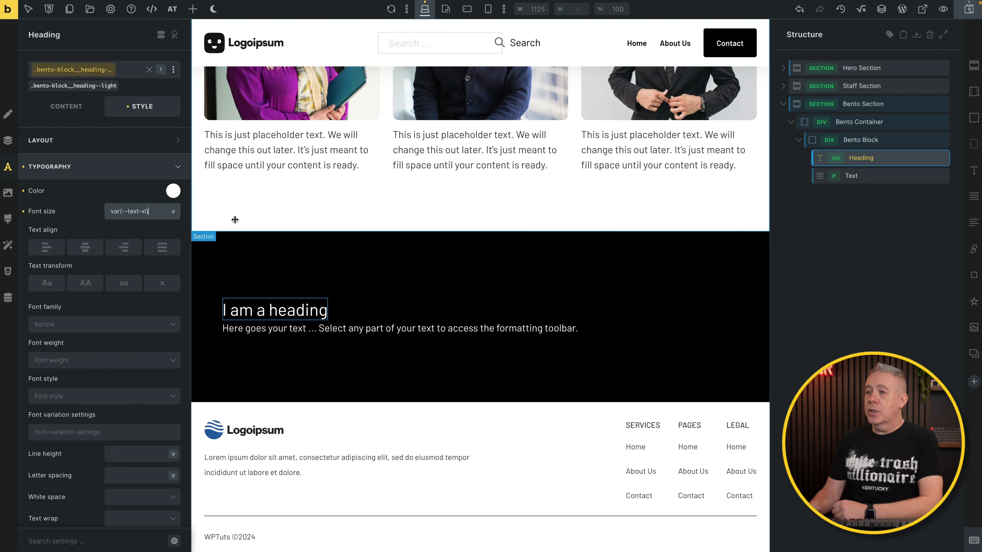
left_click(47, 283)
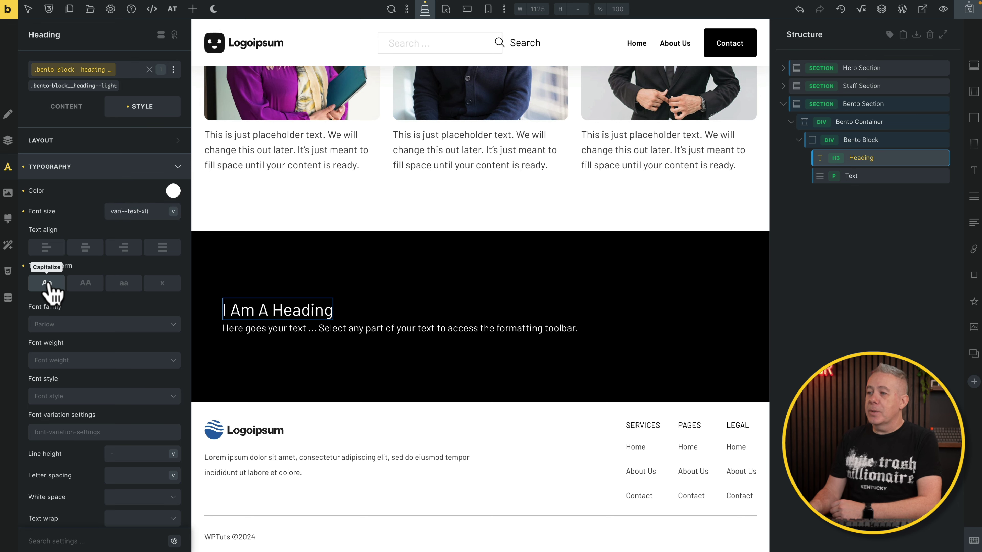
Set the row gap of the bento-block class to var(--space-xs).
left_click(889, 140)
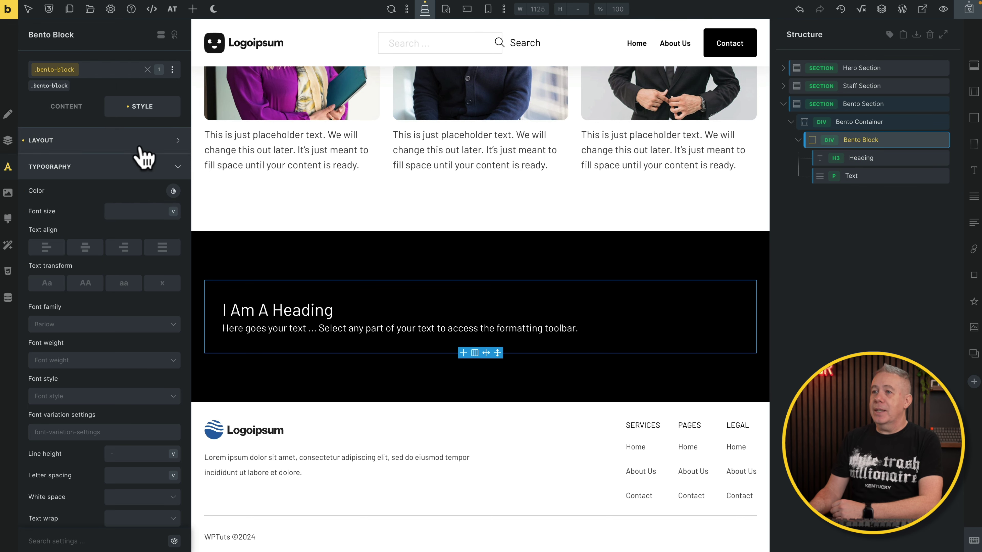
left_click(73, 107)
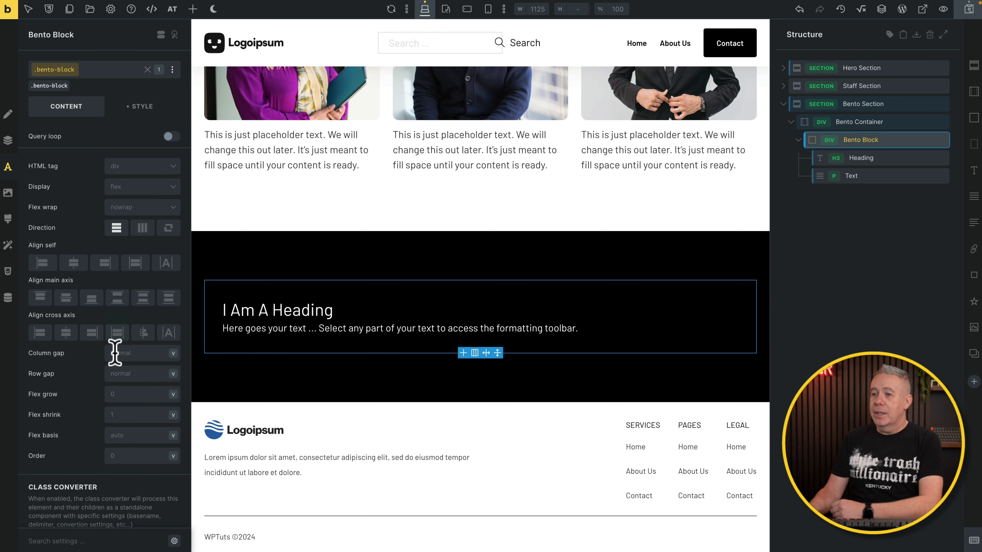
right_click(126, 374)
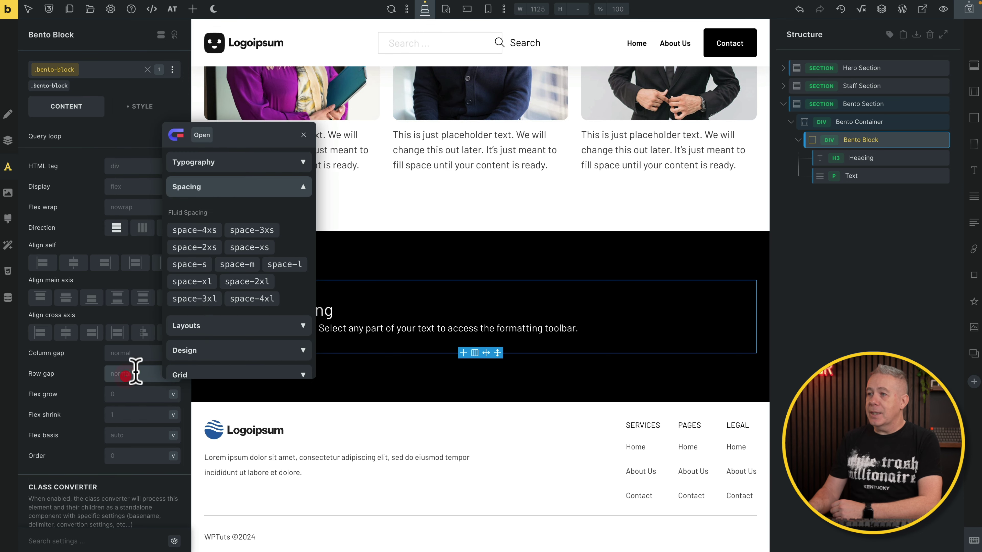
left_click(241, 254)
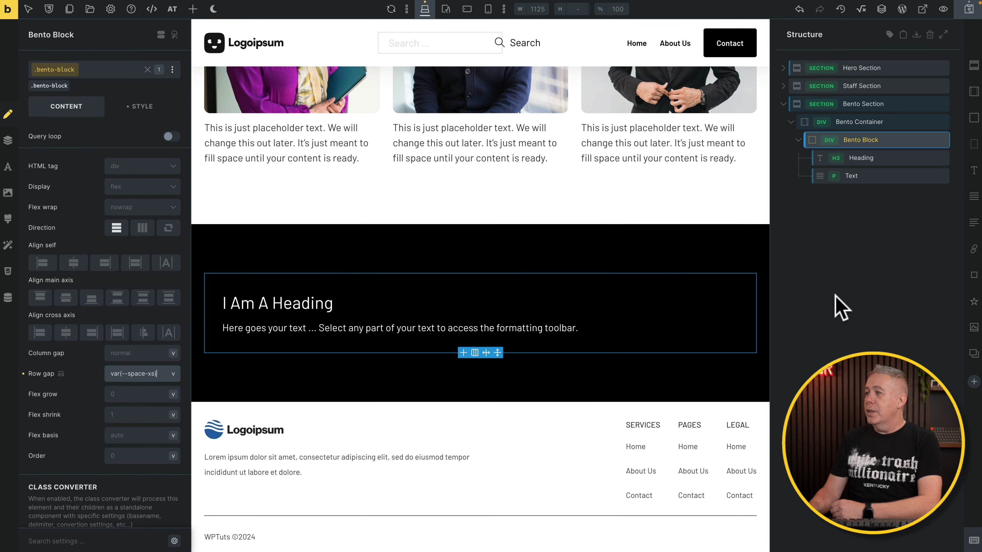
Give the bento-block class a solid border of width 1 on all sides in a dark gray Core Framework color.
left_click(878, 143)
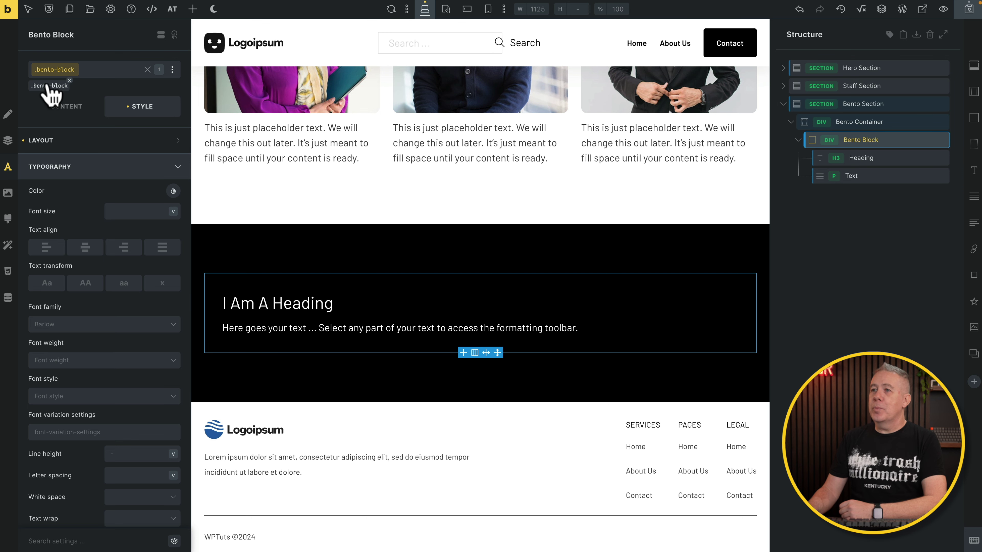
left_click(134, 169)
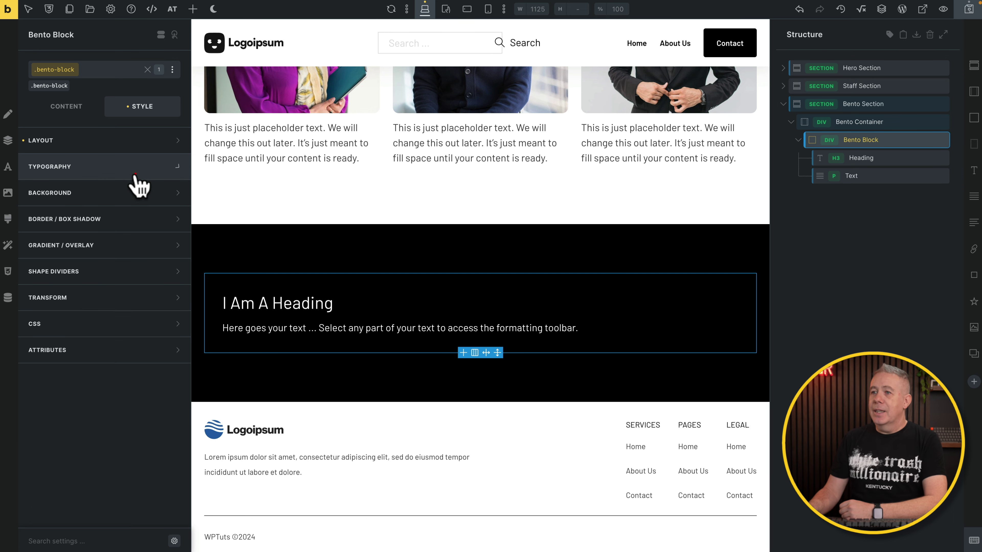
left_click(132, 225)
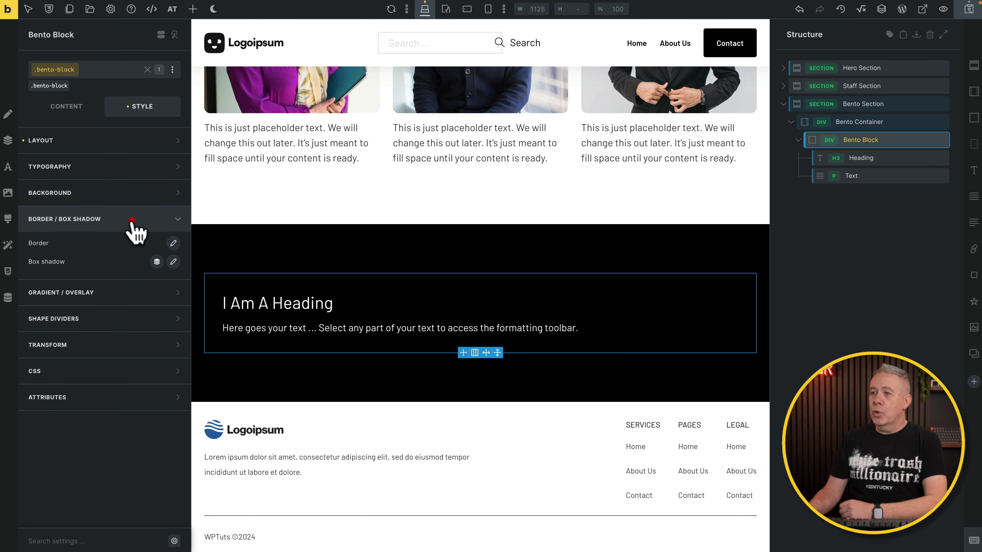
left_click(173, 243)
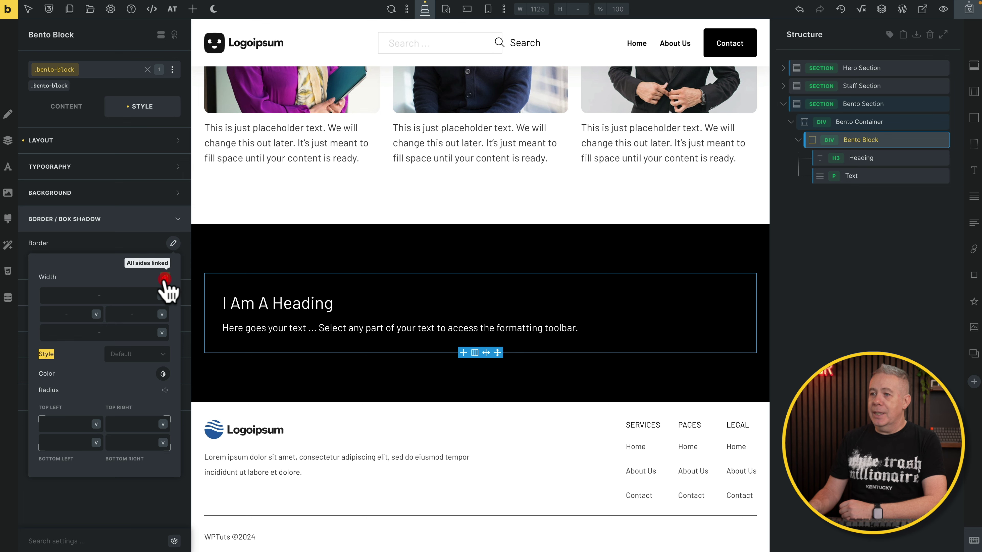
left_click(122, 291)
type("1")
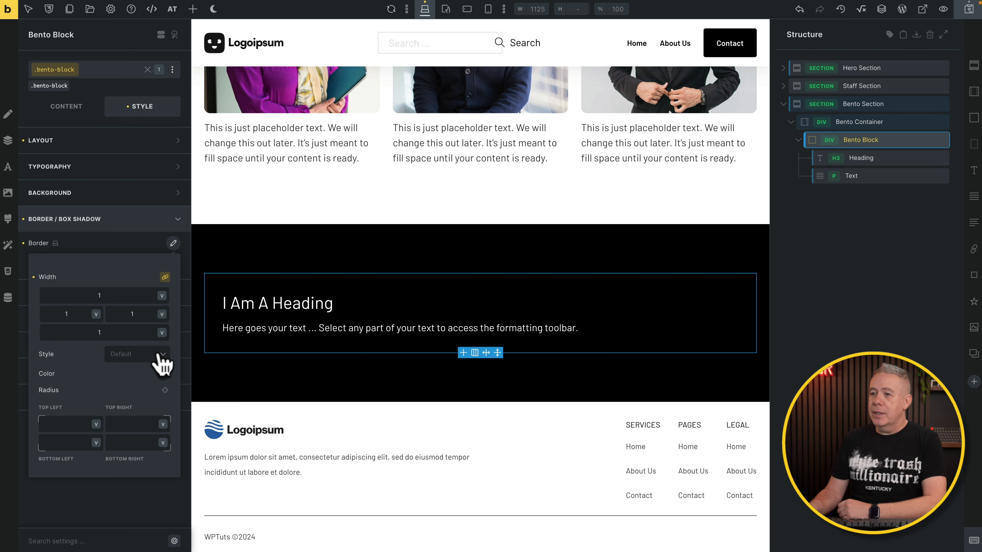
left_click(158, 358)
left_click(123, 404)
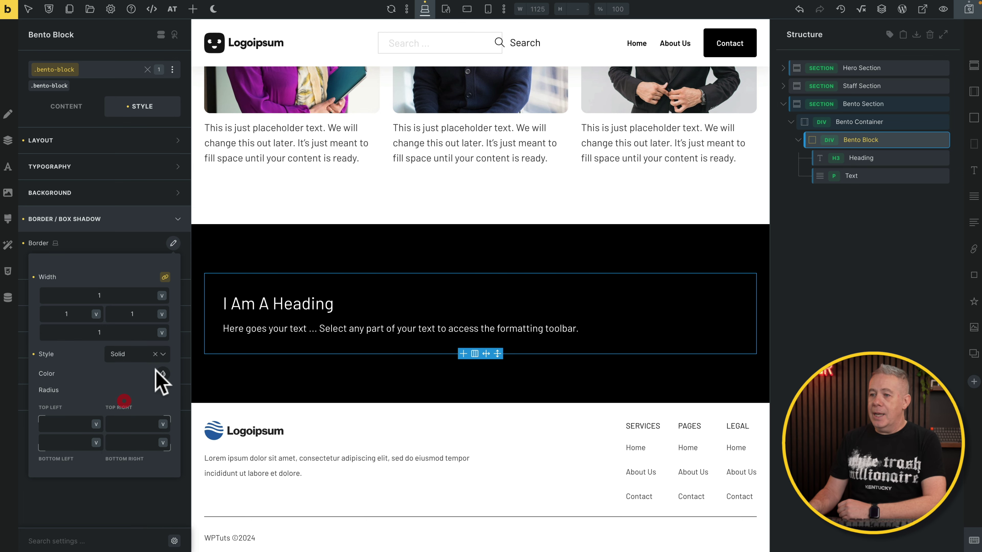
left_click(163, 374)
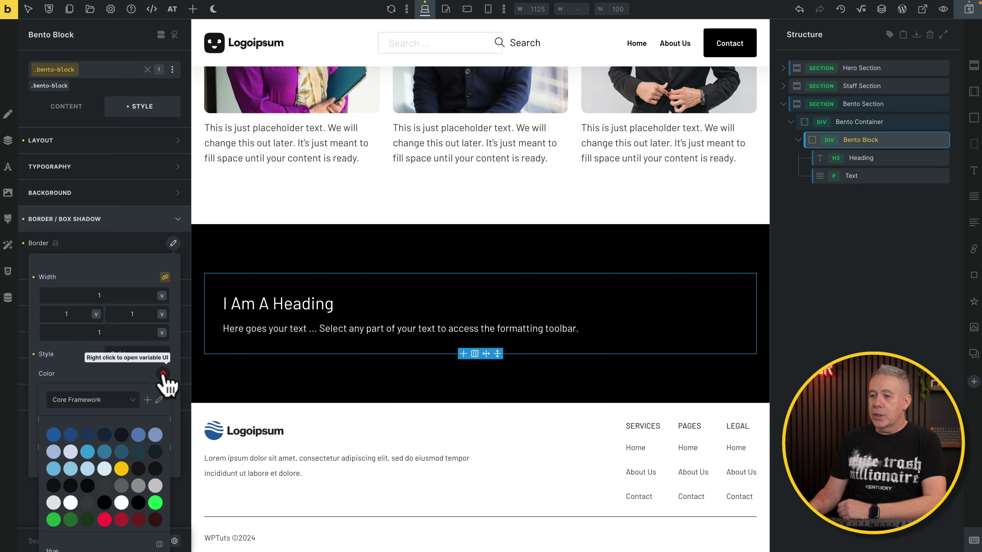
left_click(102, 486)
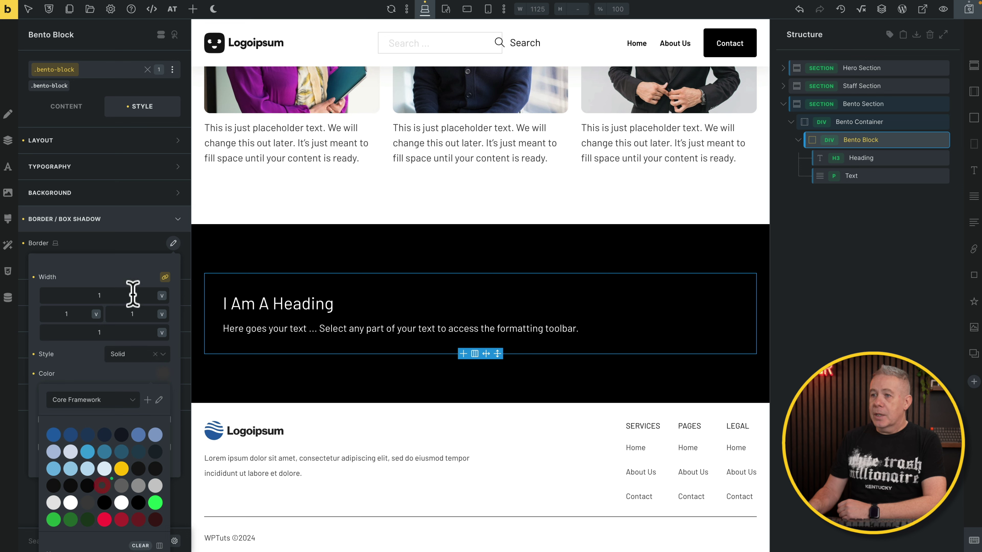
left_click(84, 361)
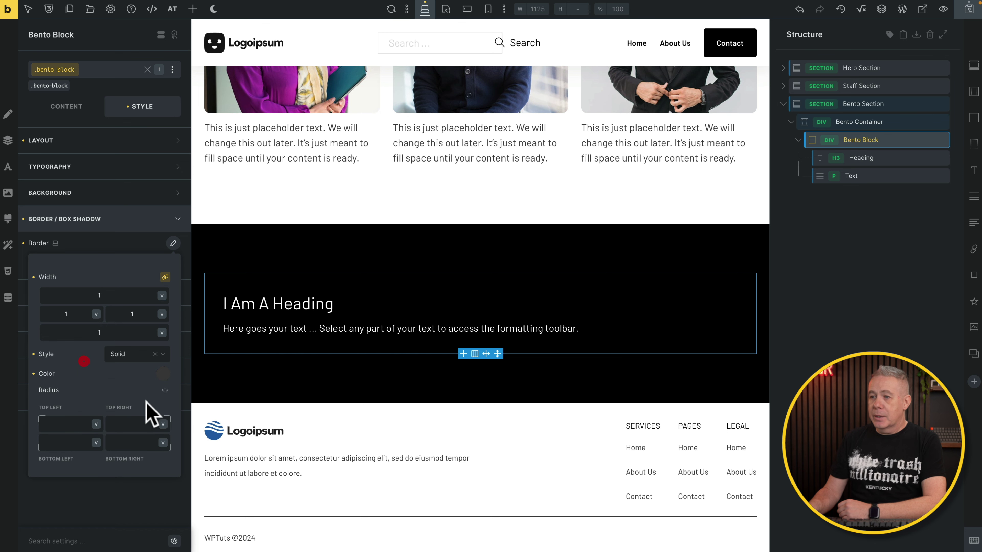
Link the corners of the bento-block border and apply a Core Framework radius variable to all four.
left_click(165, 390)
left_click(63, 424)
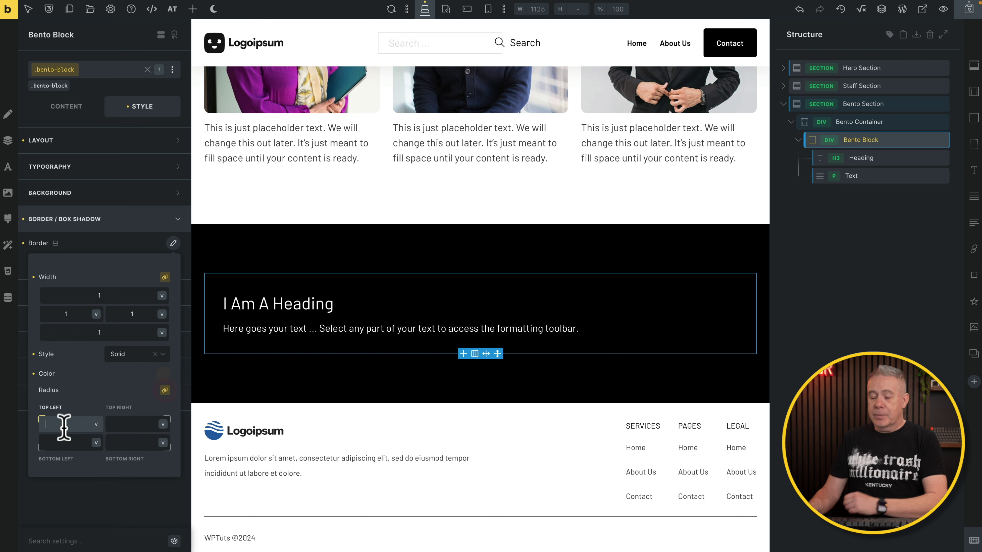
type("rad")
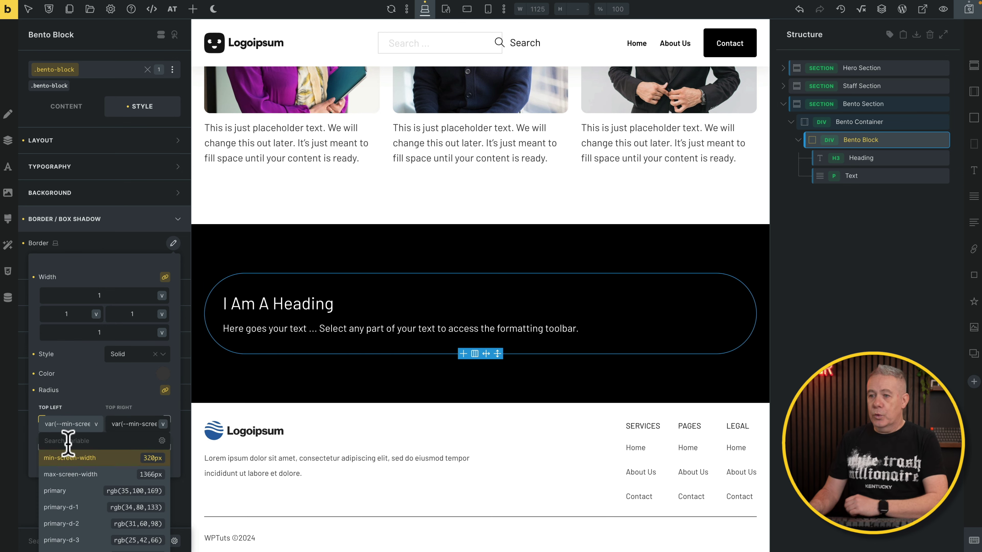
left_click(57, 491)
left_click(54, 491)
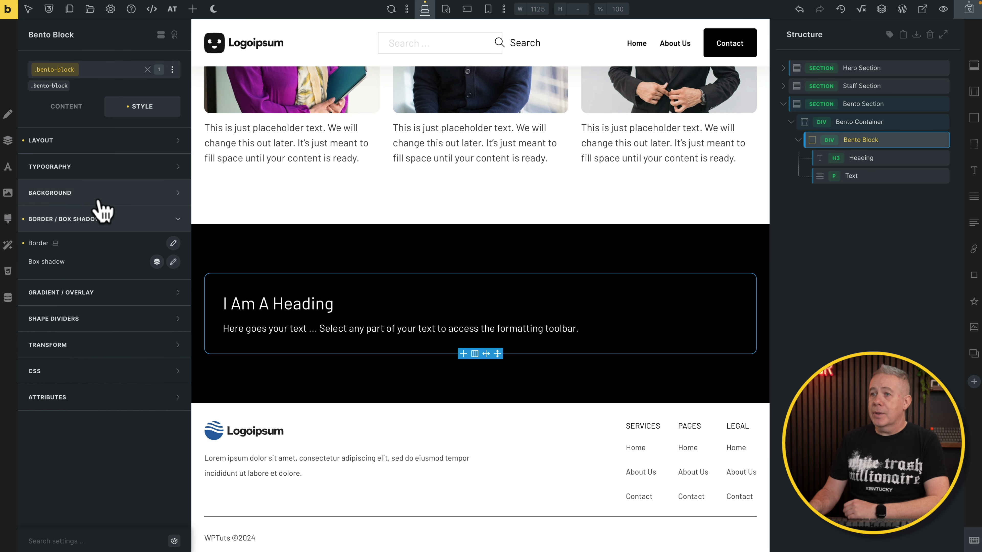
Set the background color of the bento-block class to the Core Framework color var(--base-d-1) and save the page.
left_click(102, 193)
left_click(173, 217)
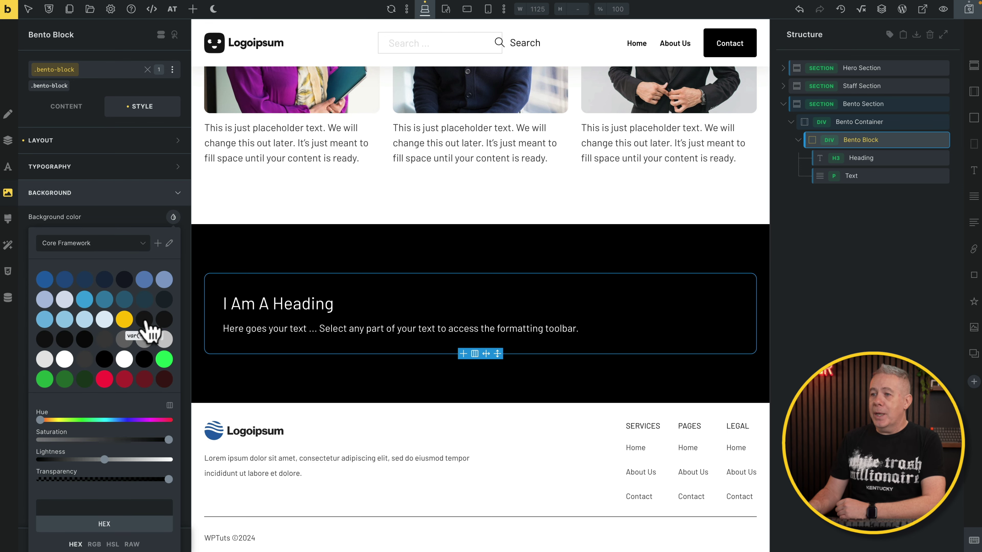
left_click(165, 321)
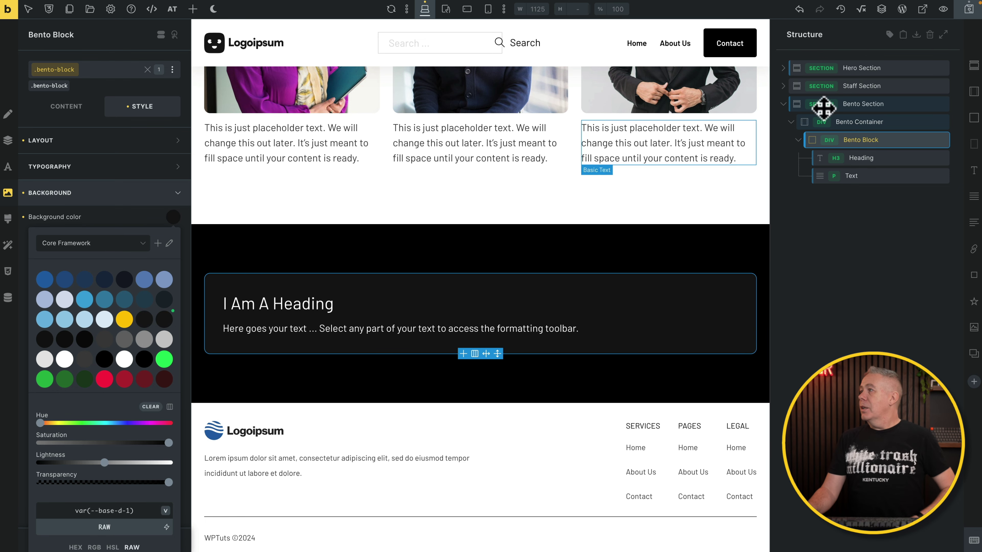
key("ctrl+s")
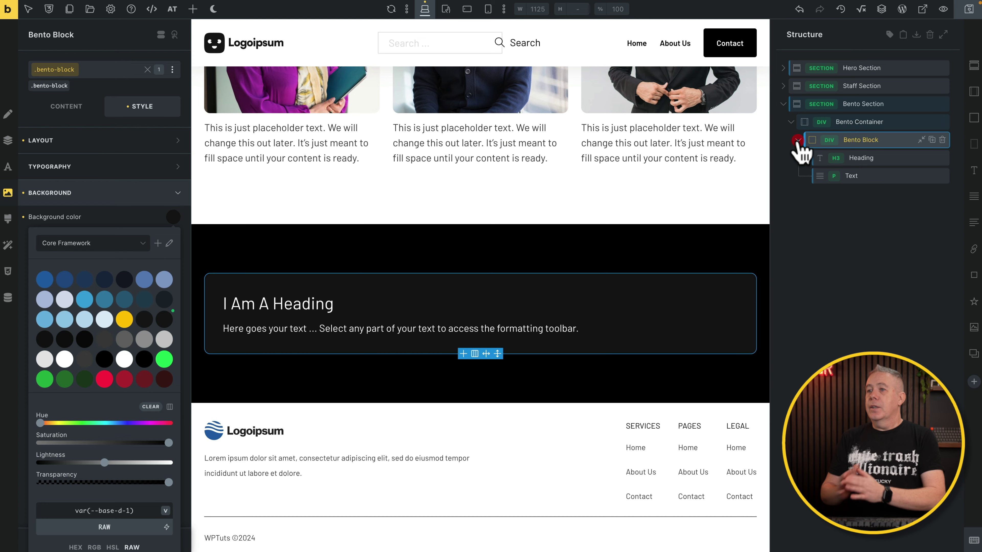
Duplicate the Bento Block three times inside the Bento Container.
left_click(798, 140)
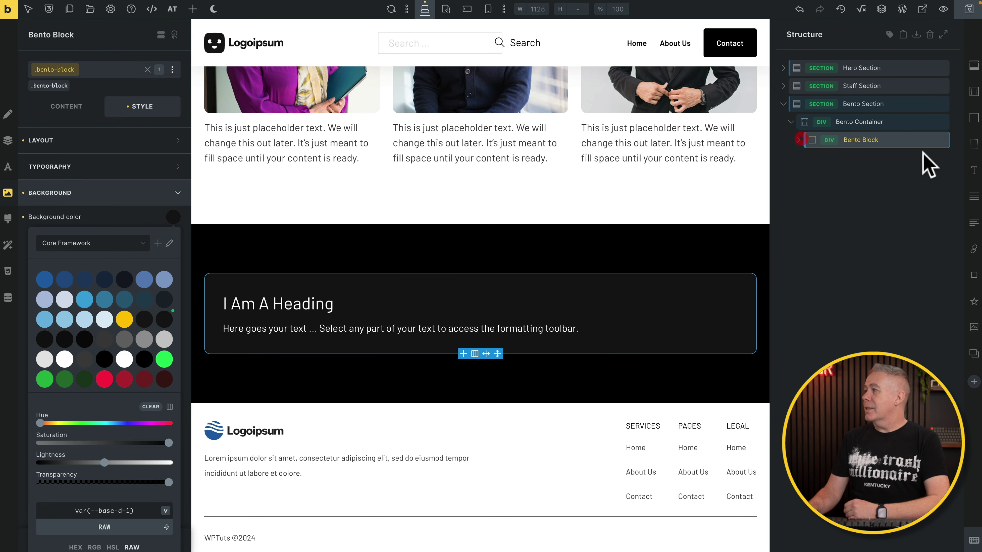
left_click(932, 139)
left_click(933, 140)
left_click(932, 139)
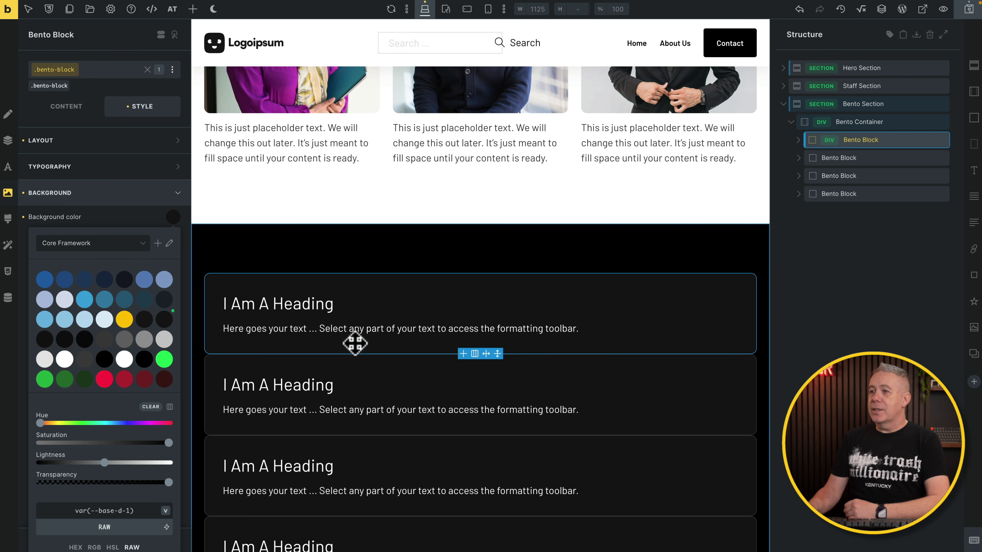
left_click(89, 192)
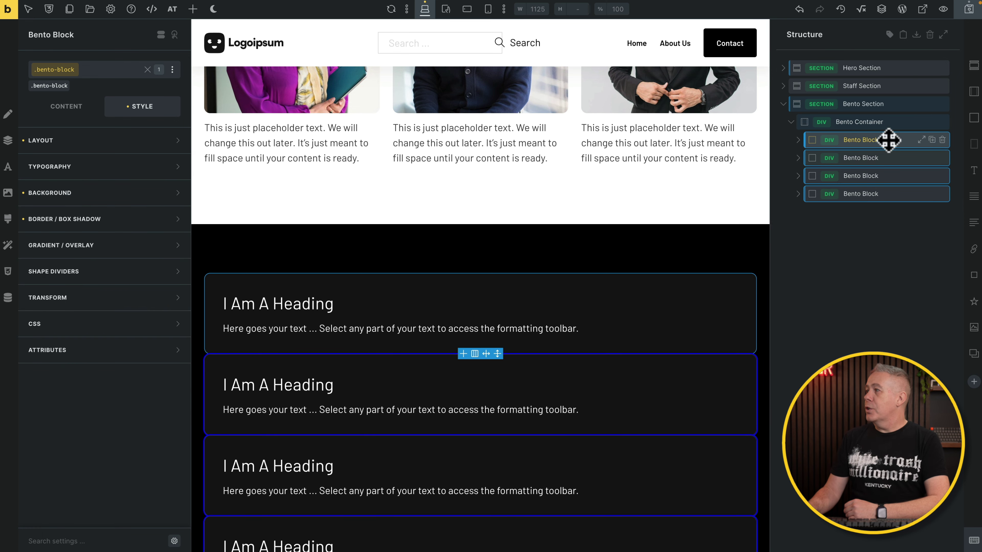
Create a class named global-bento-container on the Bento Container.
left_click(888, 122)
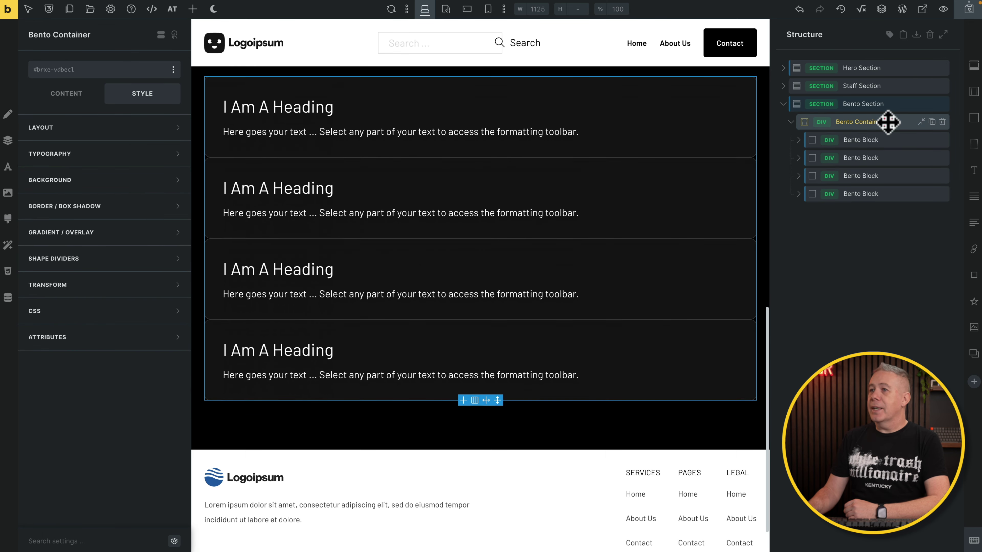
left_click(61, 94)
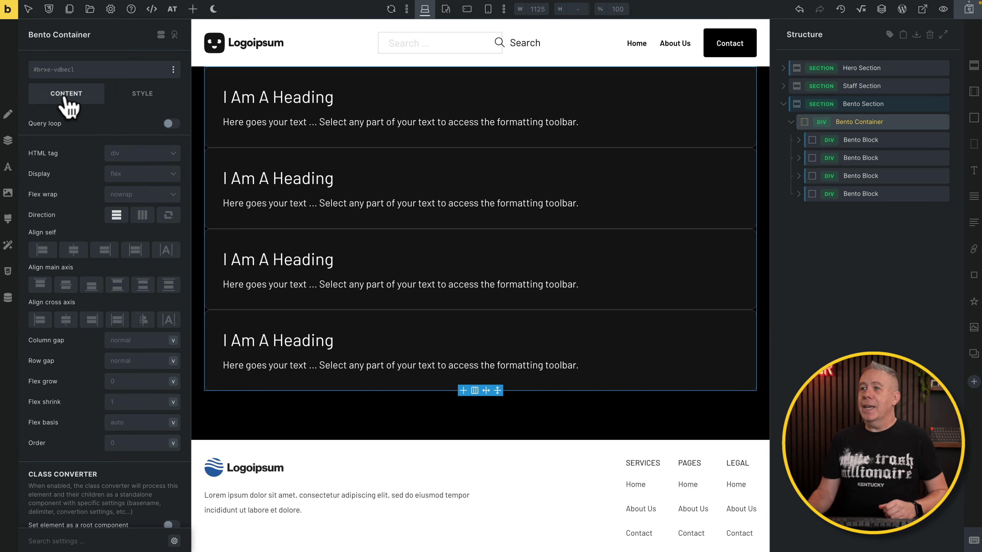
left_click(91, 71)
type("global-bento-container")
key("Return")
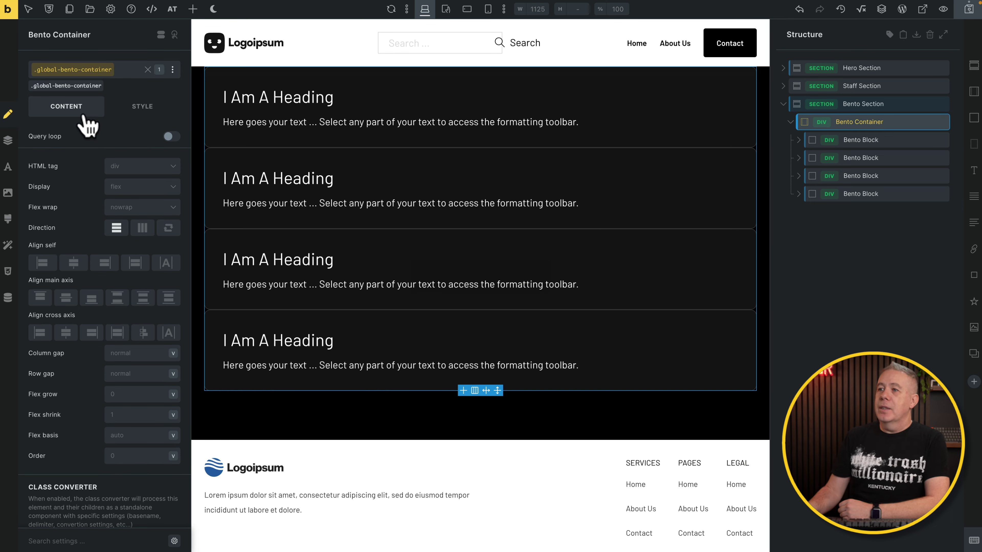
Set the display of the global-bento-container class to grid and open the Grid Builder.
left_click(130, 189)
left_click(123, 247)
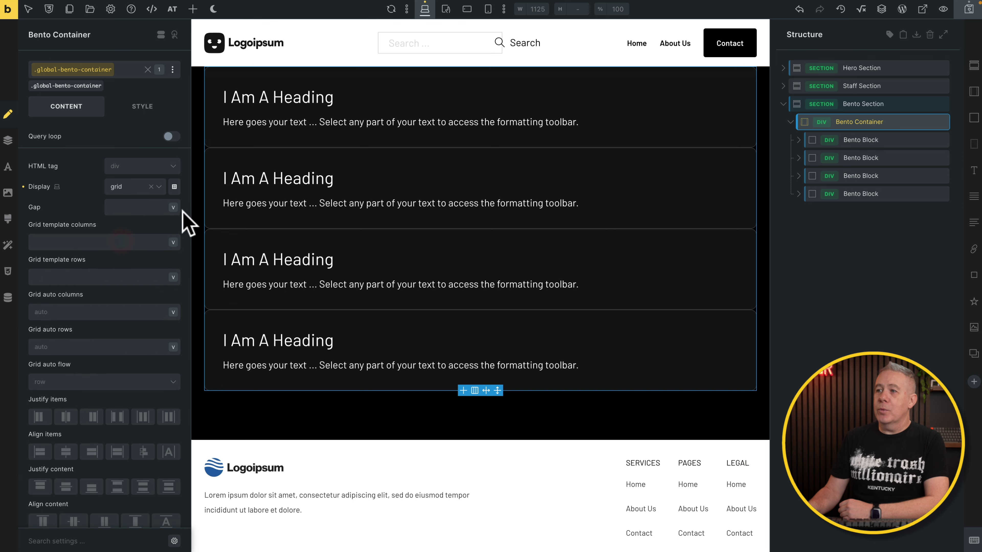
left_click(174, 187)
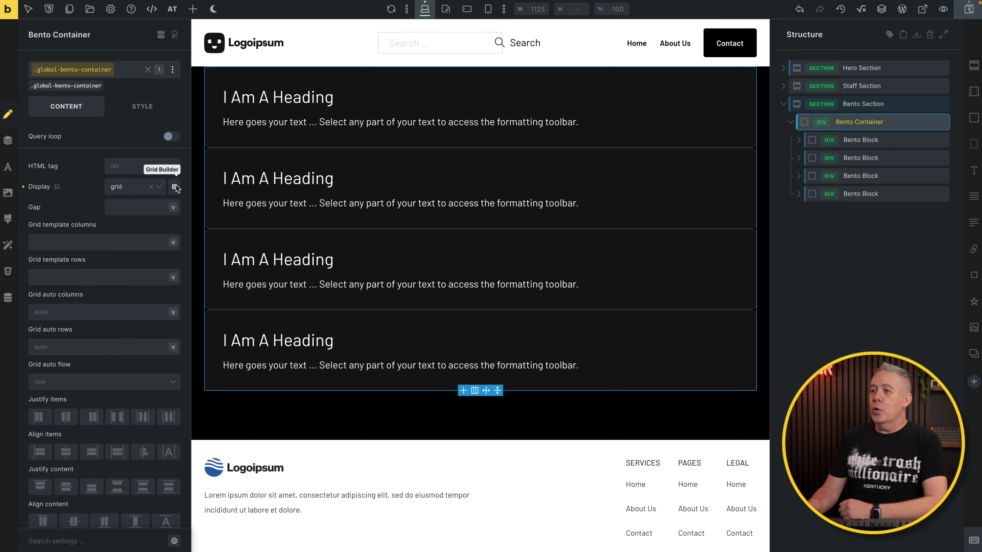